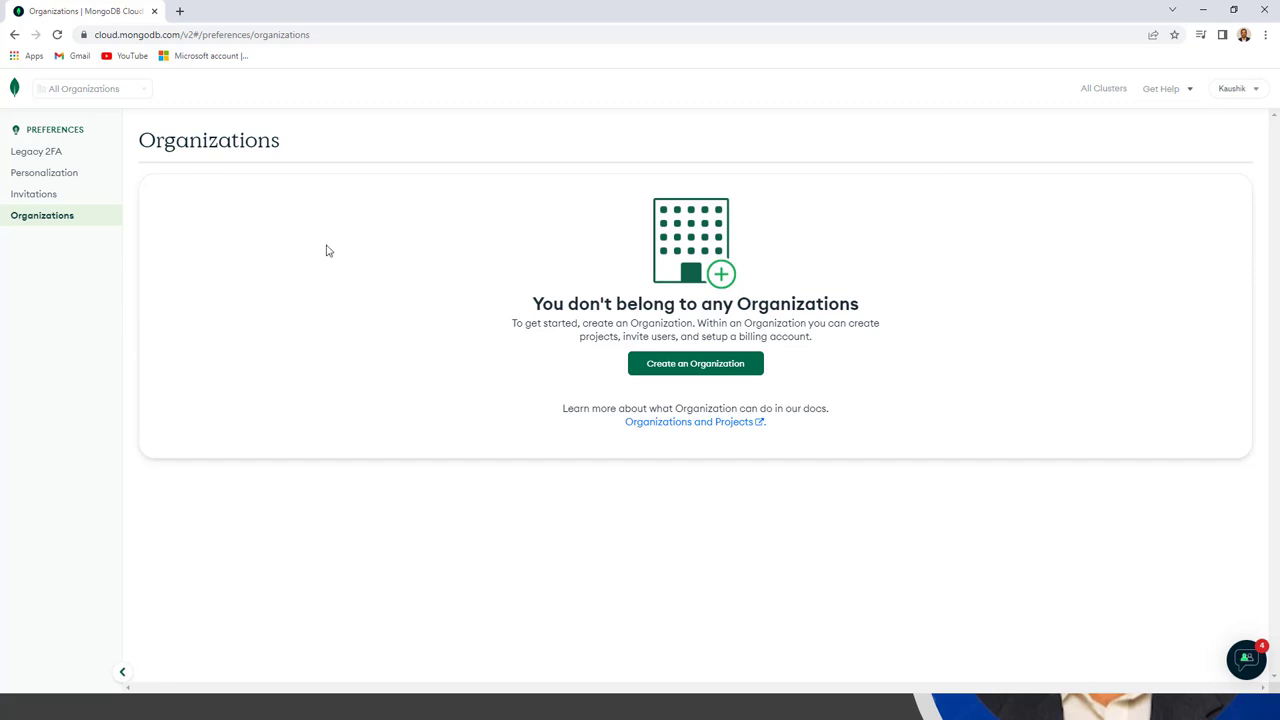
# Step: Create an organization named "My MongoDB Atlas Organisation" with the MongoDB Atlas cloud service and the current account as its owner
pyautogui.click(680, 367)
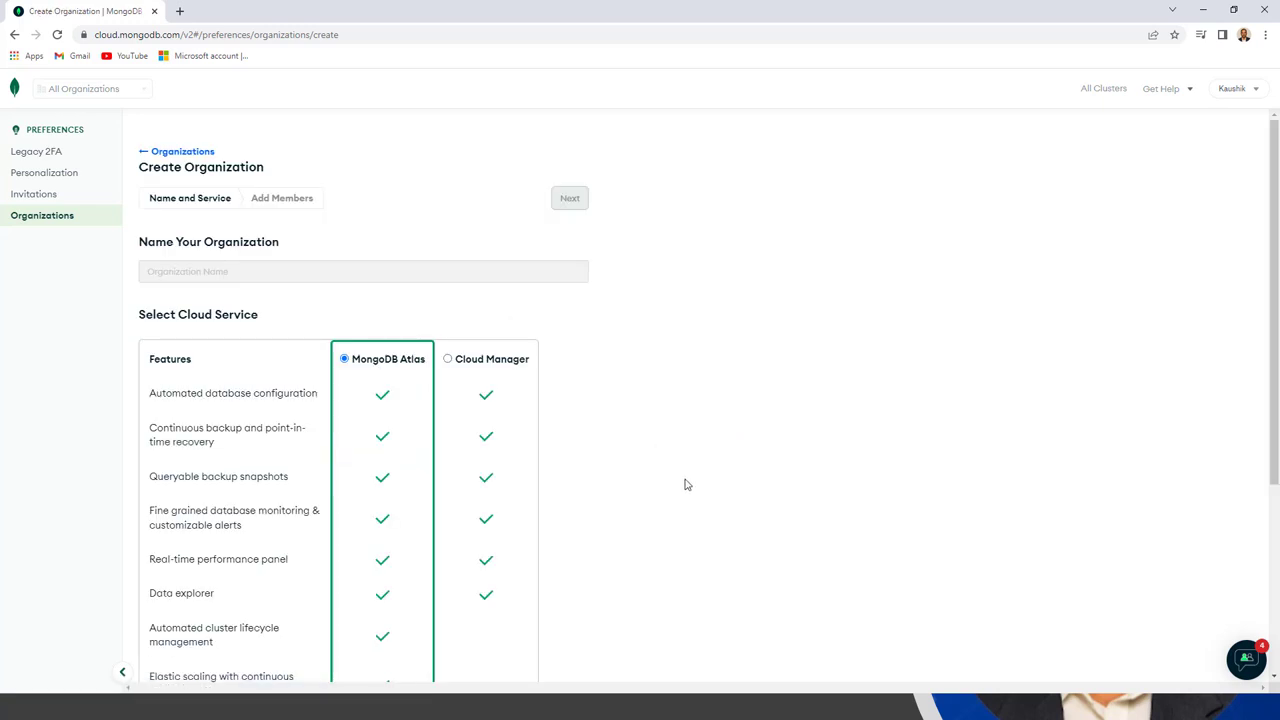
pyautogui.scroll(-3, 684, 484)
pyautogui.scroll(1, 686, 486)
pyautogui.scroll(-1, 686, 486)
pyautogui.scroll(3, 597, 549)
pyautogui.write('My')
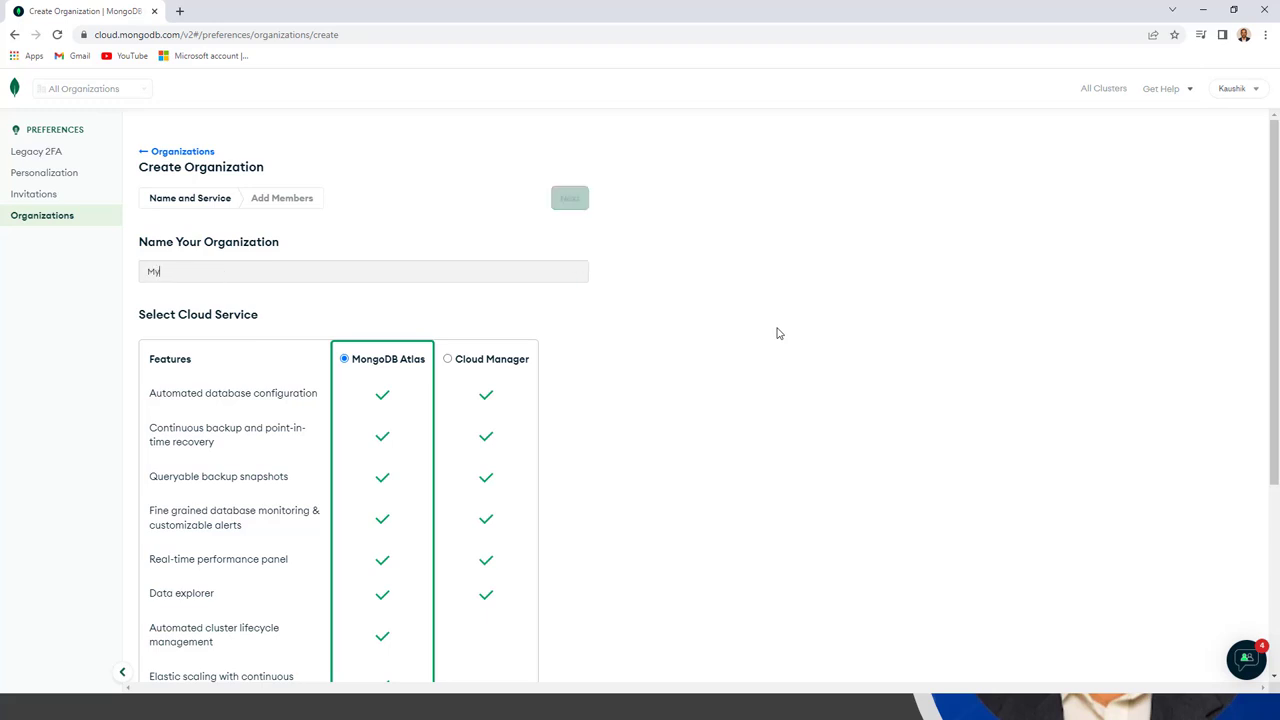
pyautogui.write(' MongoDB')
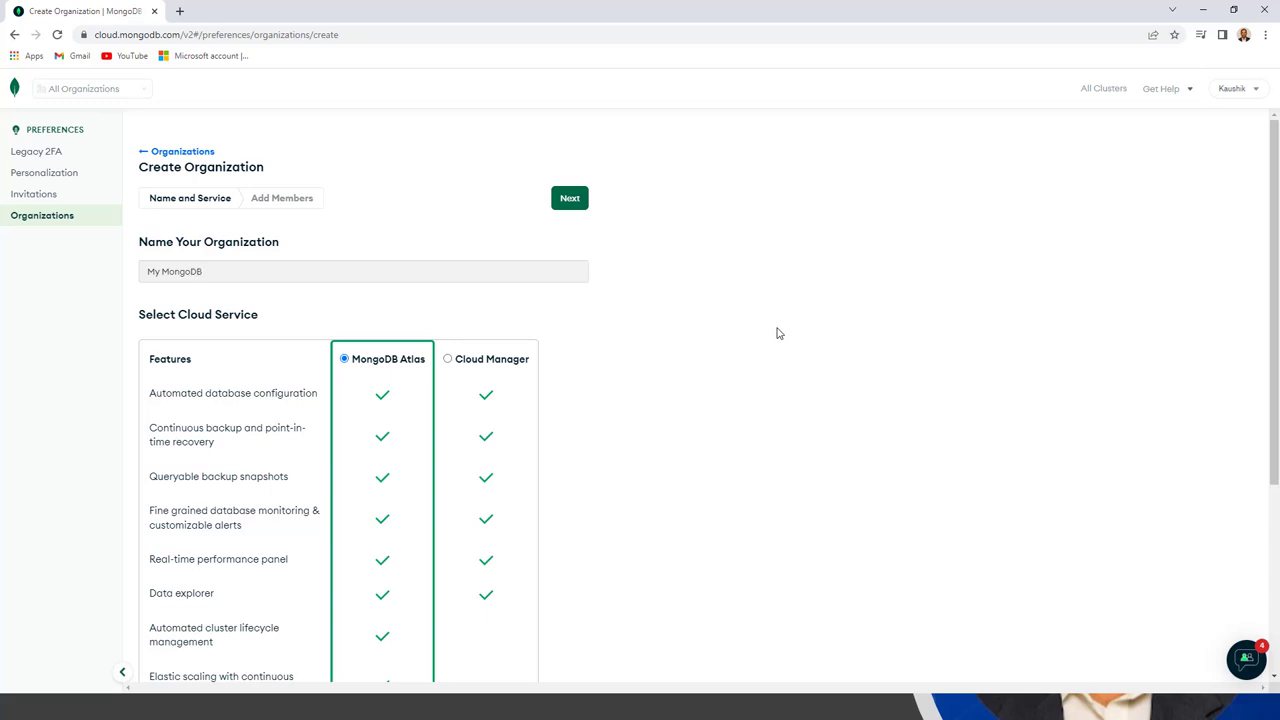
pyautogui.write(' Atlas Organisation')
pyautogui.click(570, 199)
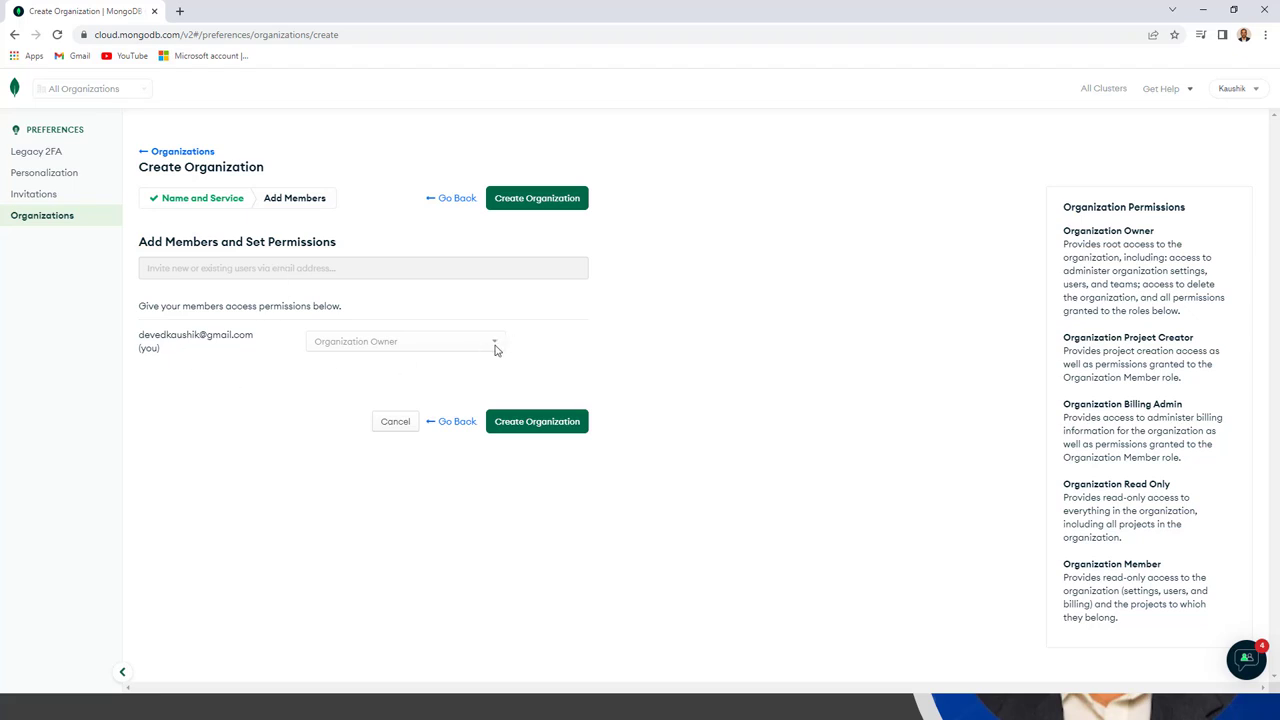
pyautogui.click(549, 423)
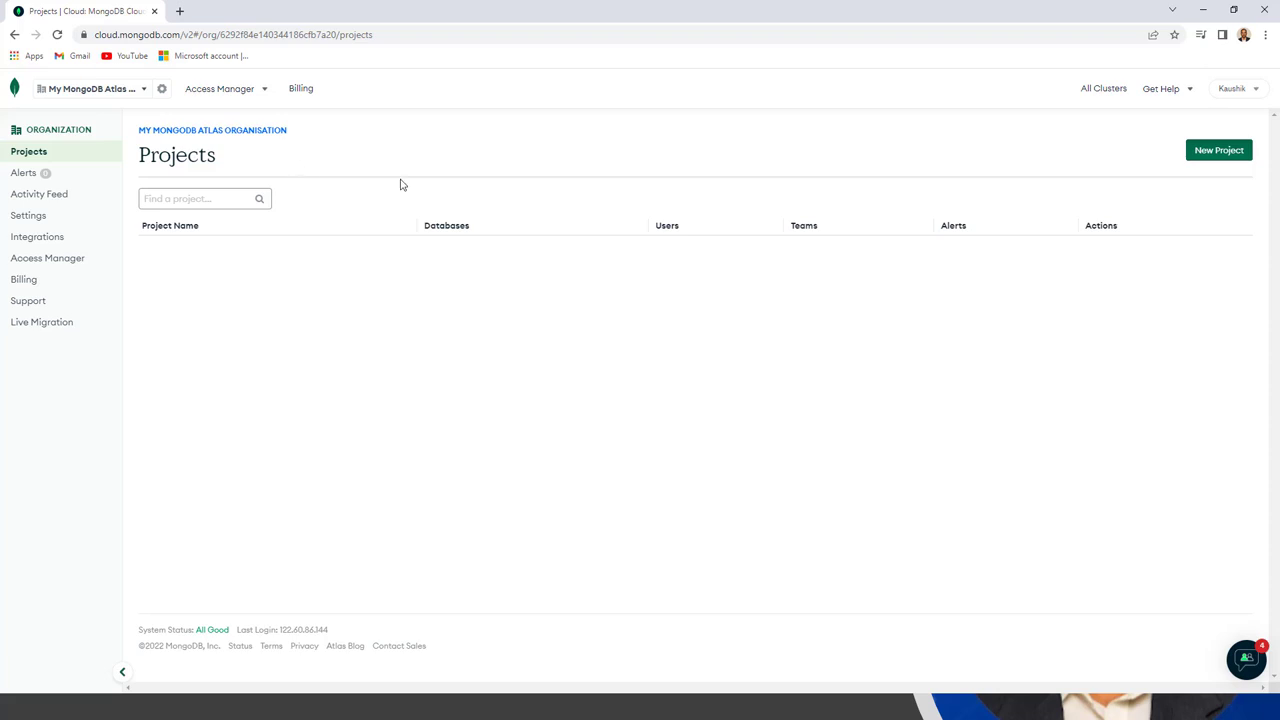
# Step: Create a project named with the account holder's first name followed by "Demo Atlas Project", keeping the current account as Project Owner
pyautogui.click(1220, 155)
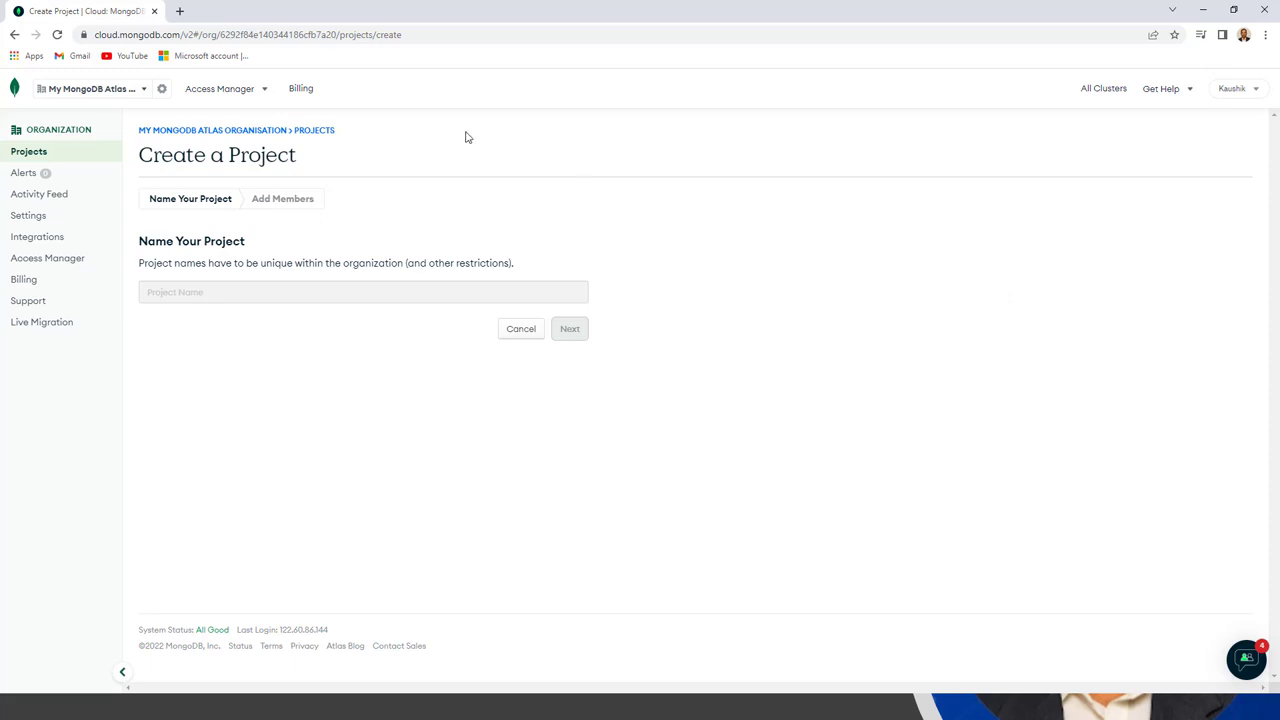
pyautogui.click(287, 297)
pyautogui.write('Kaushik')
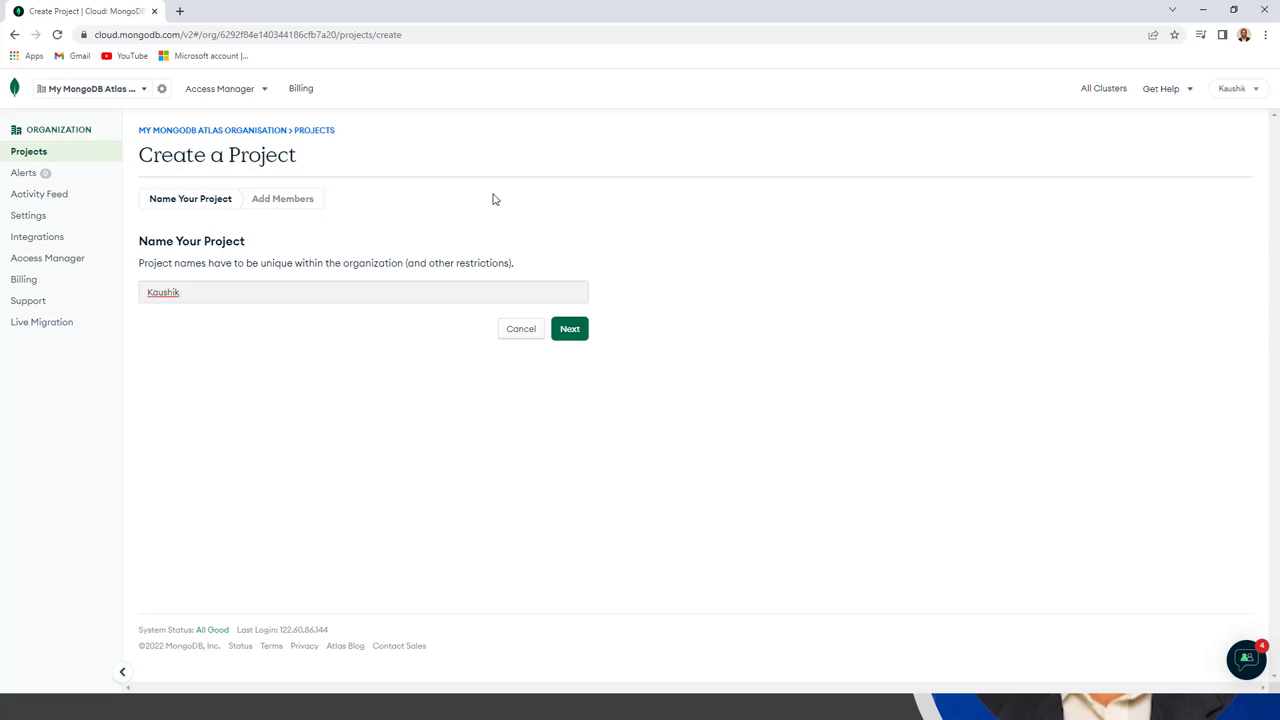
pyautogui.write(' De')
pyautogui.write('moClau')
pyautogui.write('ect')
pyautogui.click(208, 292)
pyautogui.write('Atlas')
pyautogui.click(570, 330)
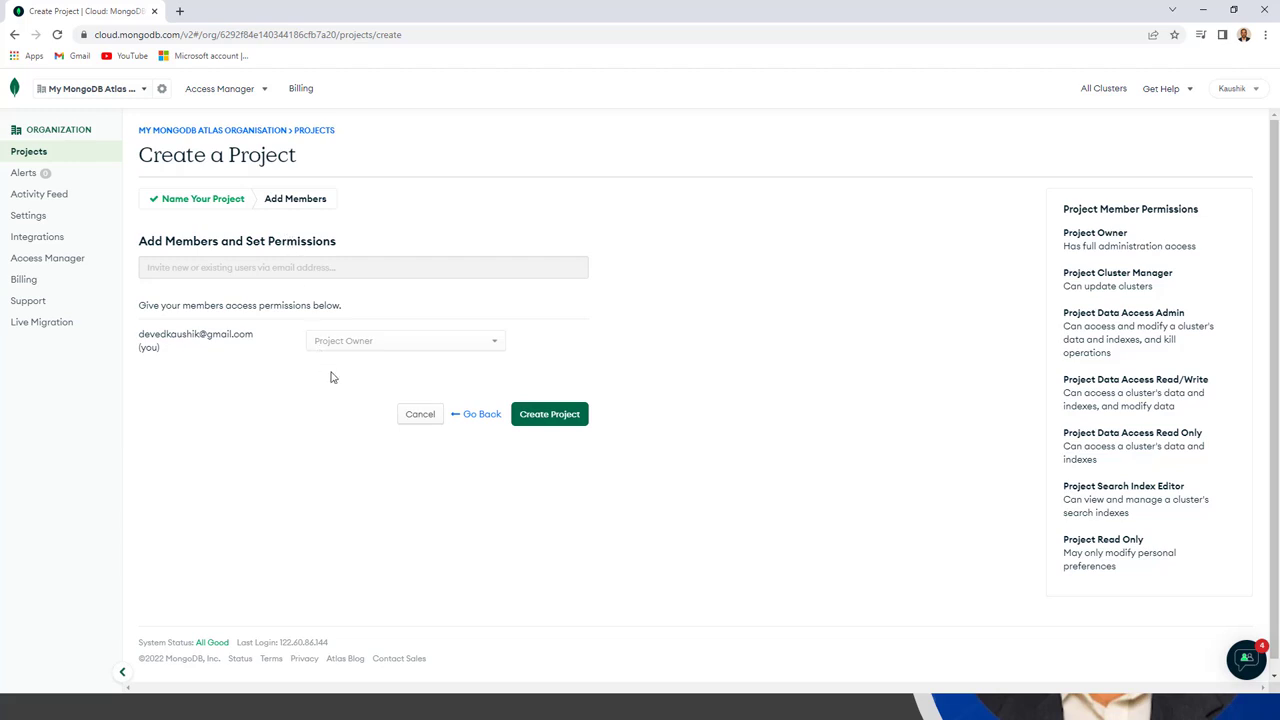
pyautogui.click(565, 414)
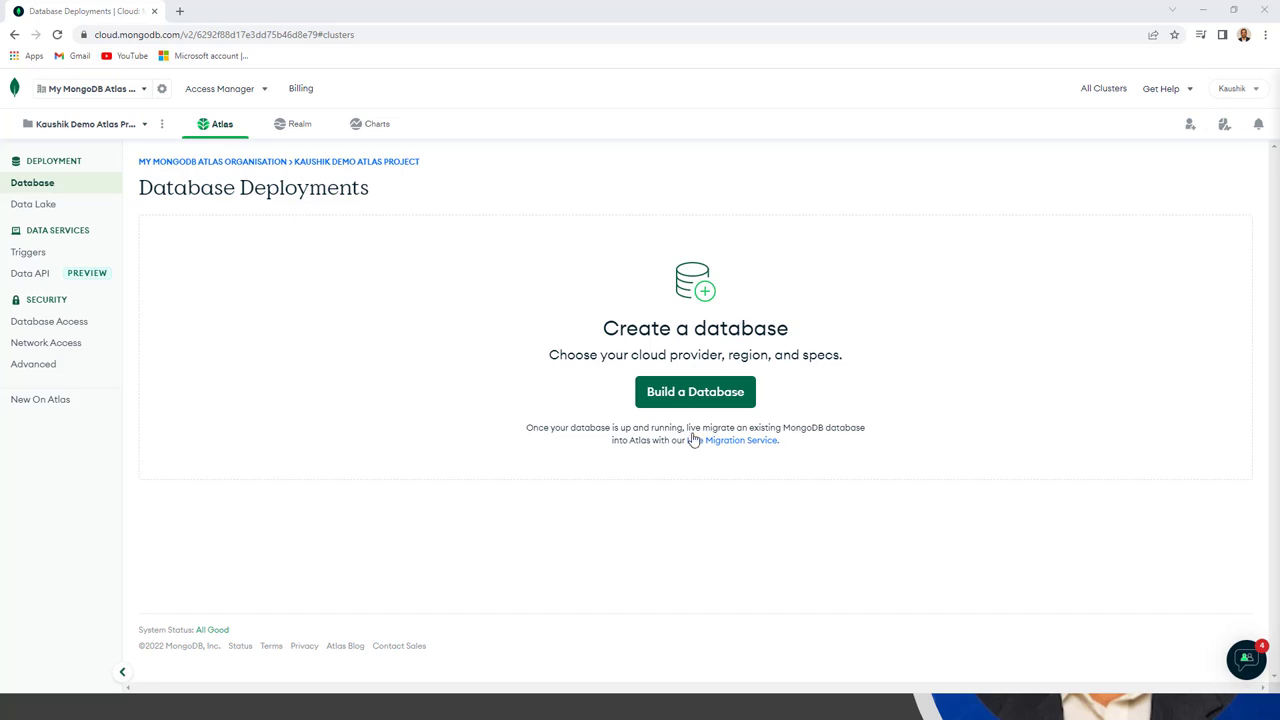
# Step: Build a free Shared database cluster on AWS in Sydney (ap-southeast-2), after comparing the Dedicated and Serverless options
pyautogui.click(720, 403)
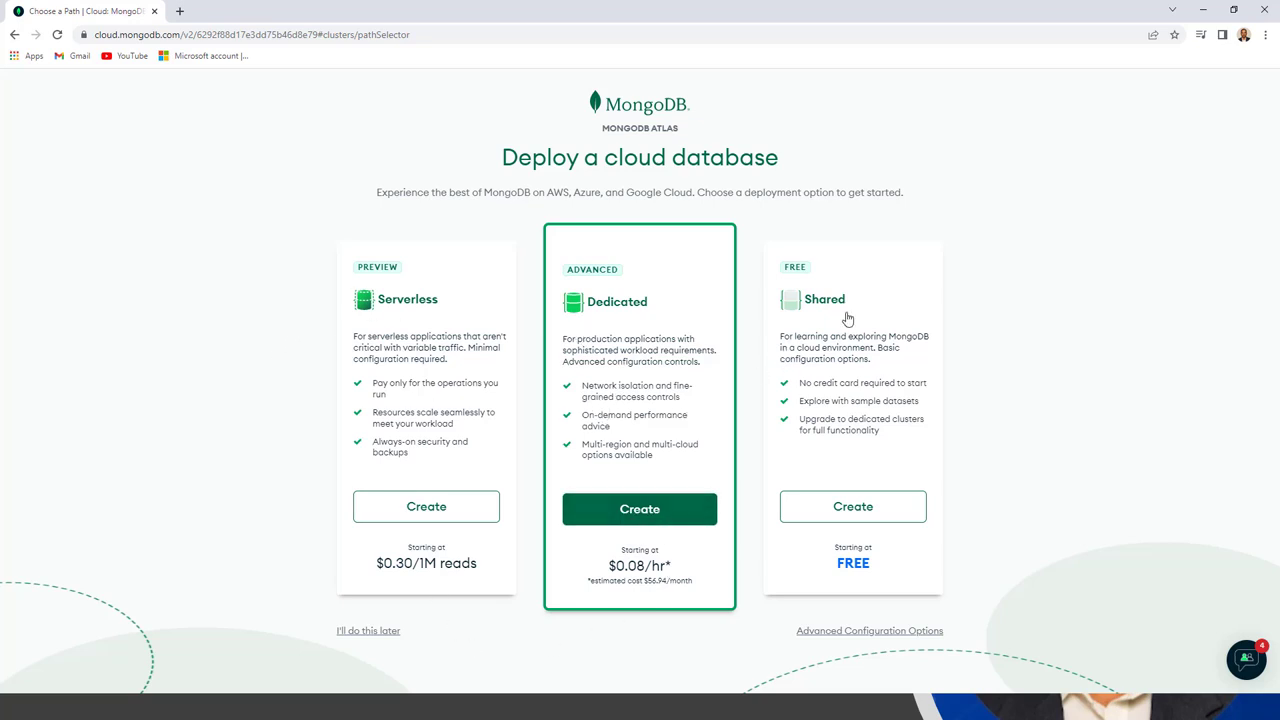
pyautogui.click(858, 508)
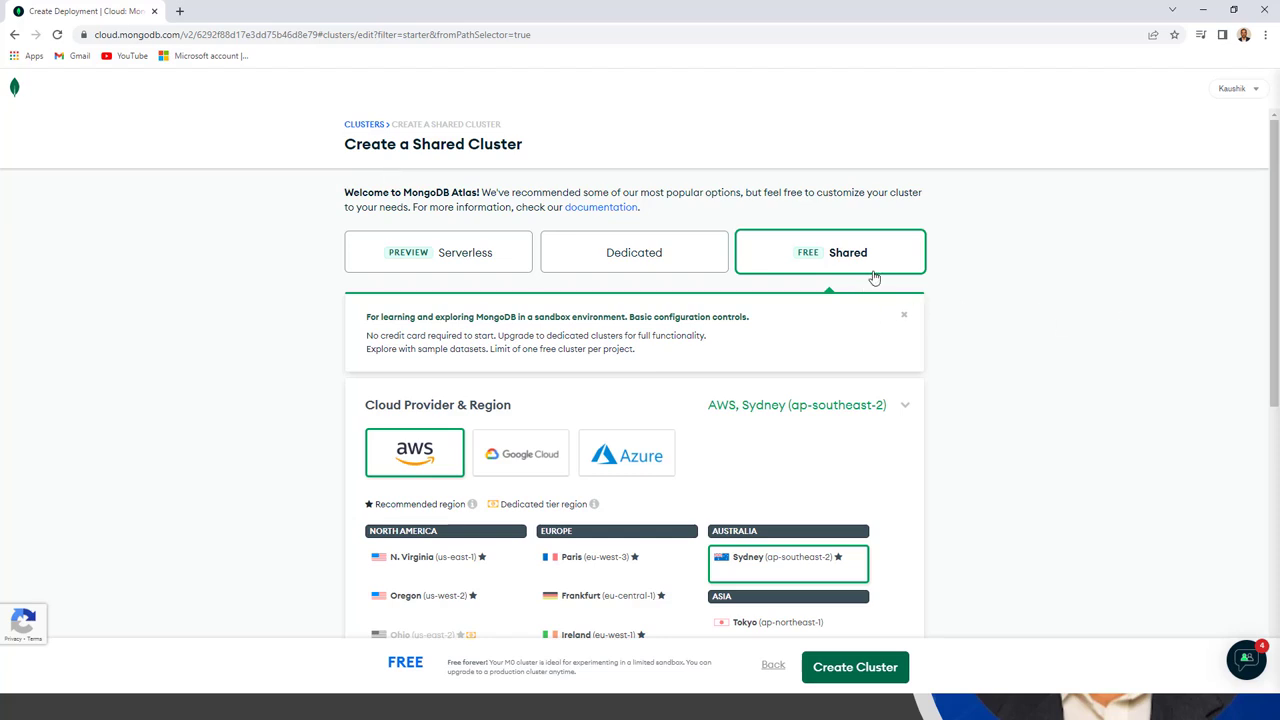
pyautogui.click(620, 262)
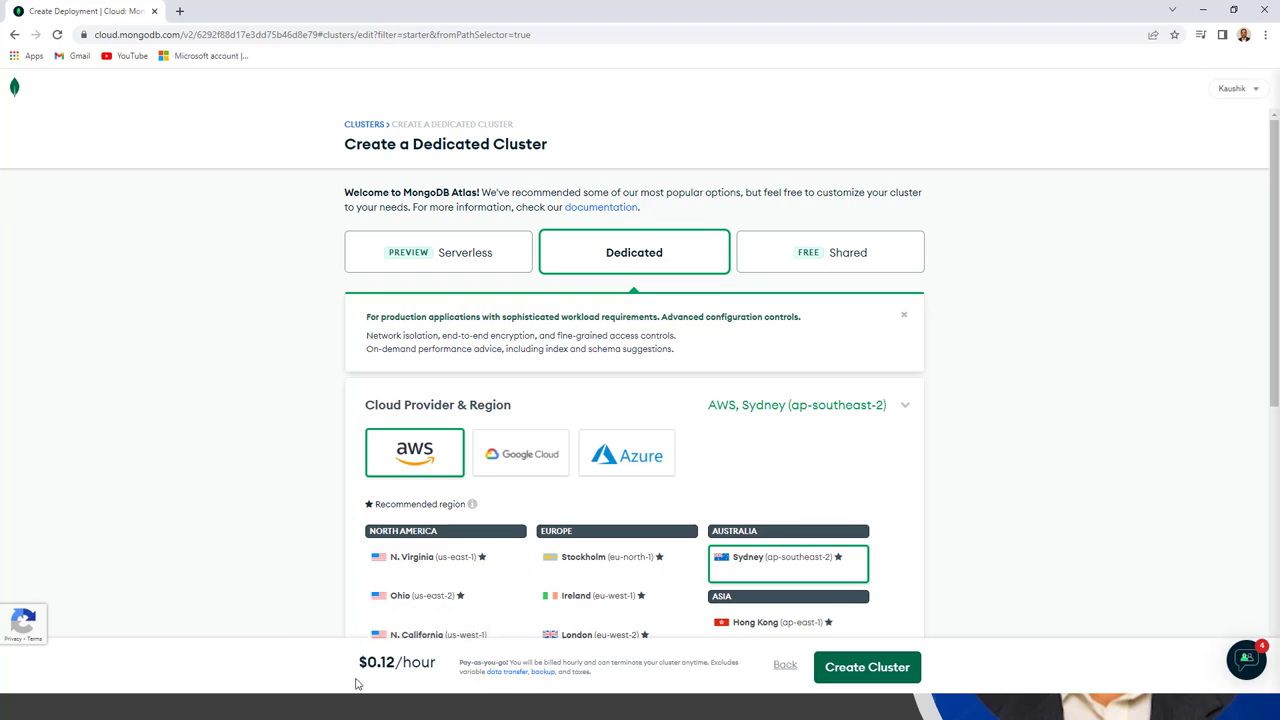
pyautogui.click(451, 263)
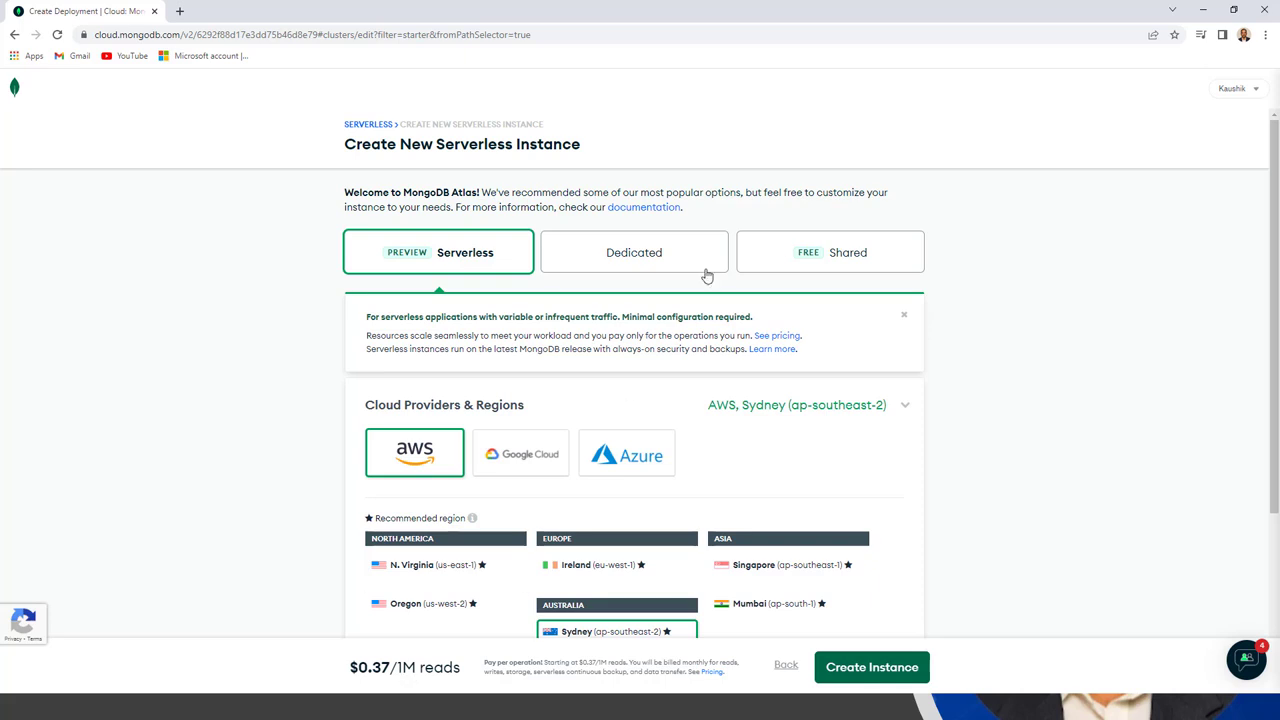
pyautogui.click(808, 250)
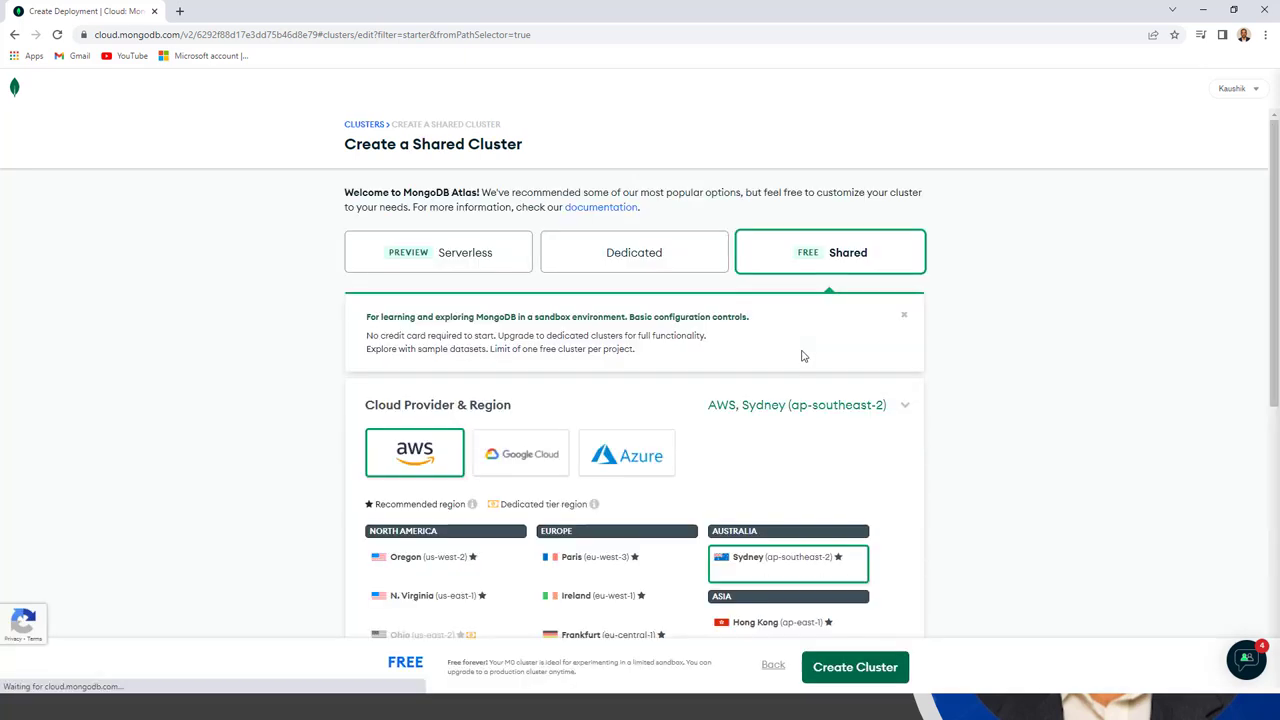
pyautogui.click(853, 677)
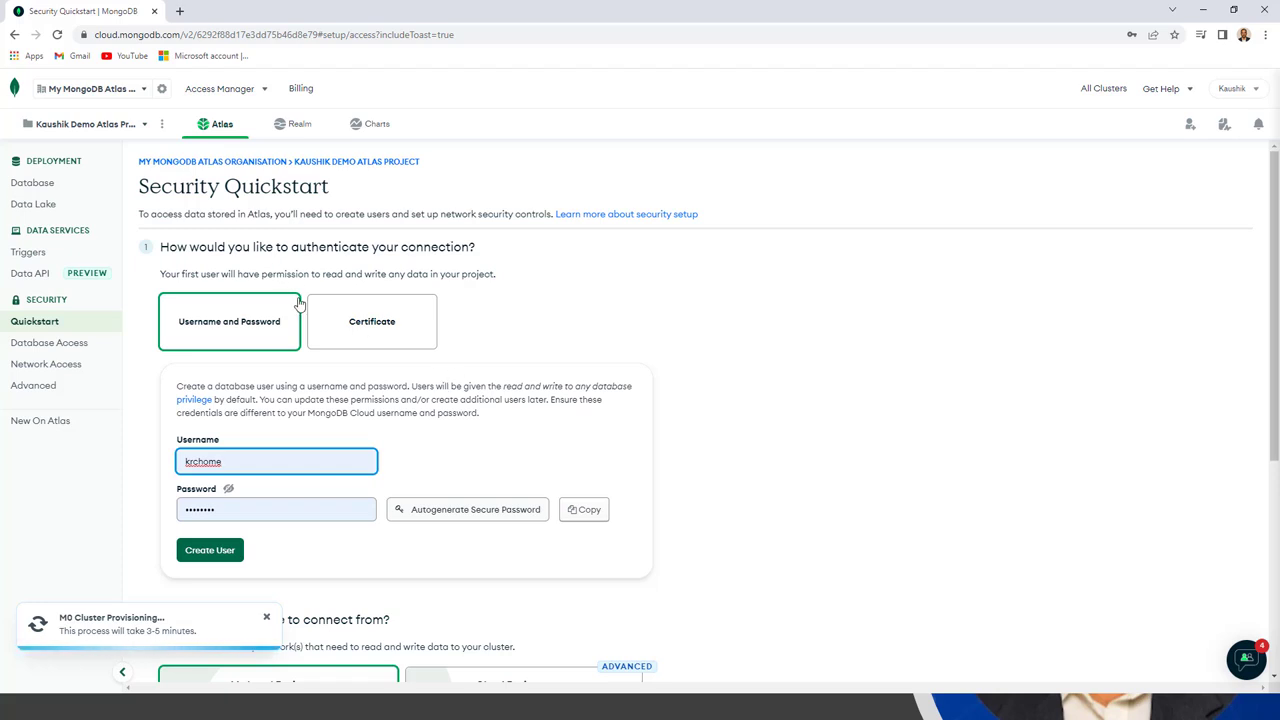
# Step: Create a database user with username and password authentication, using the user's username and password
pyautogui.click(398, 332)
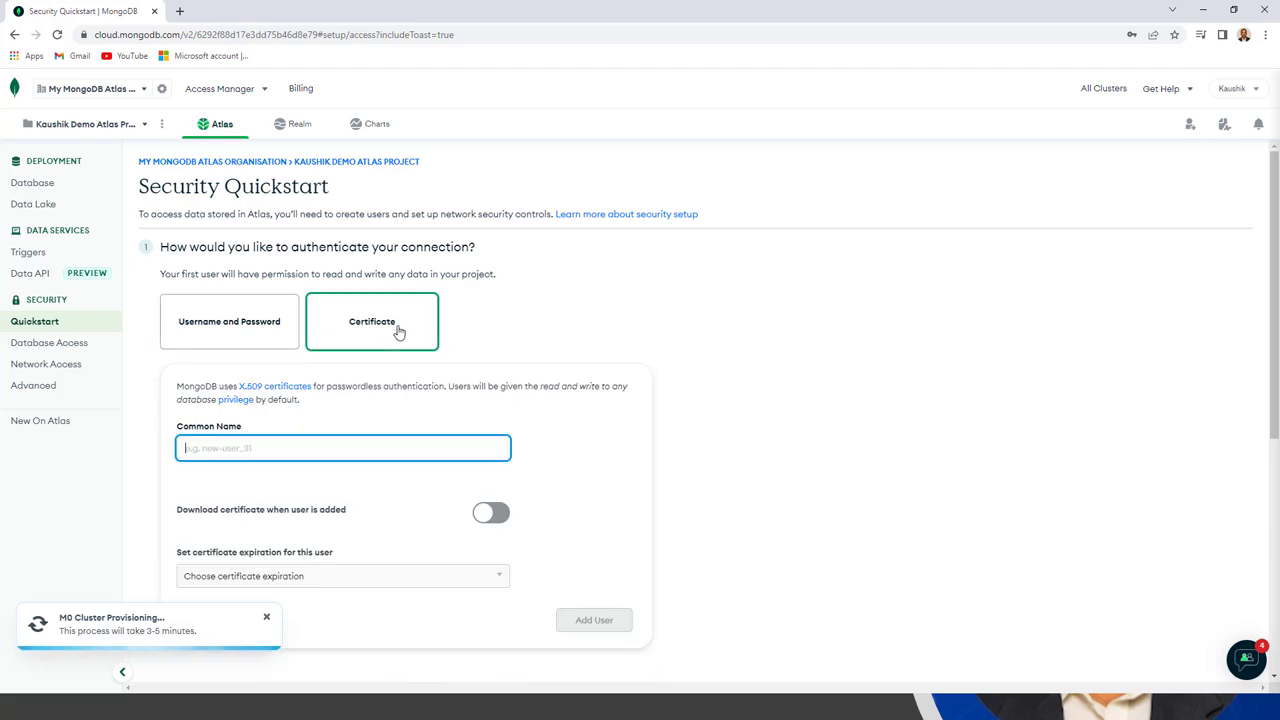
pyautogui.click(226, 322)
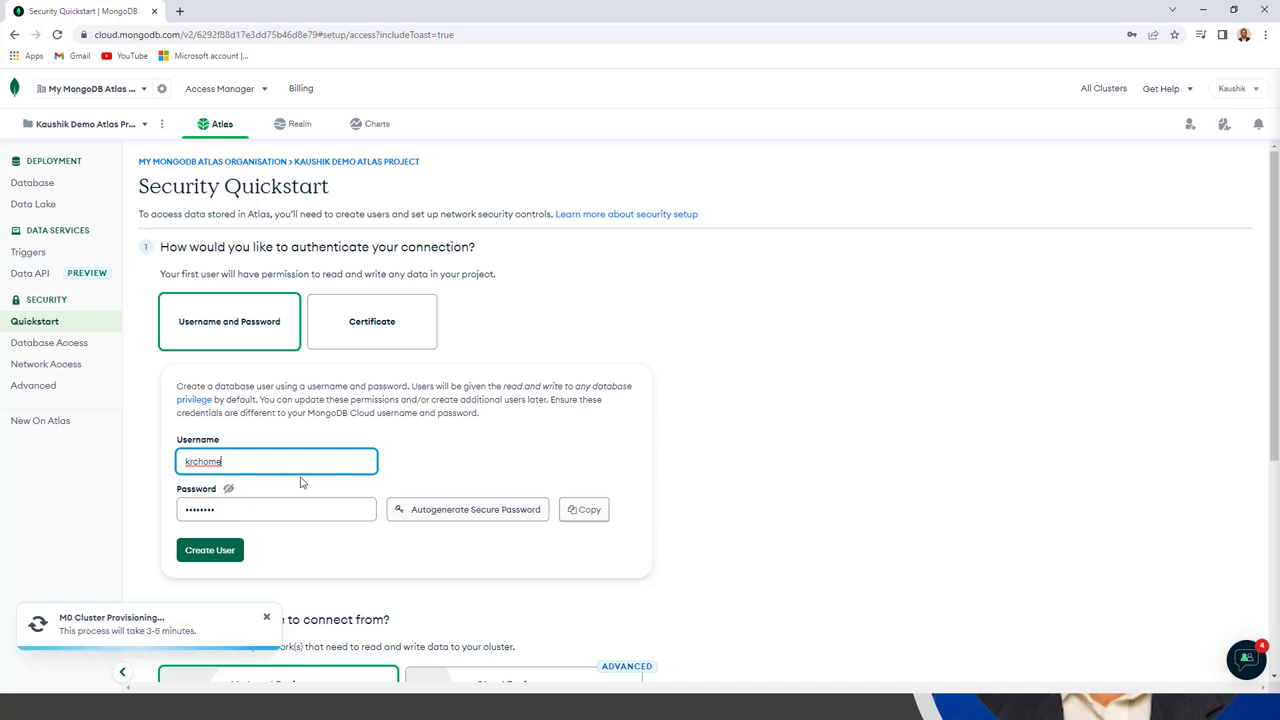
pyautogui.click(229, 489)
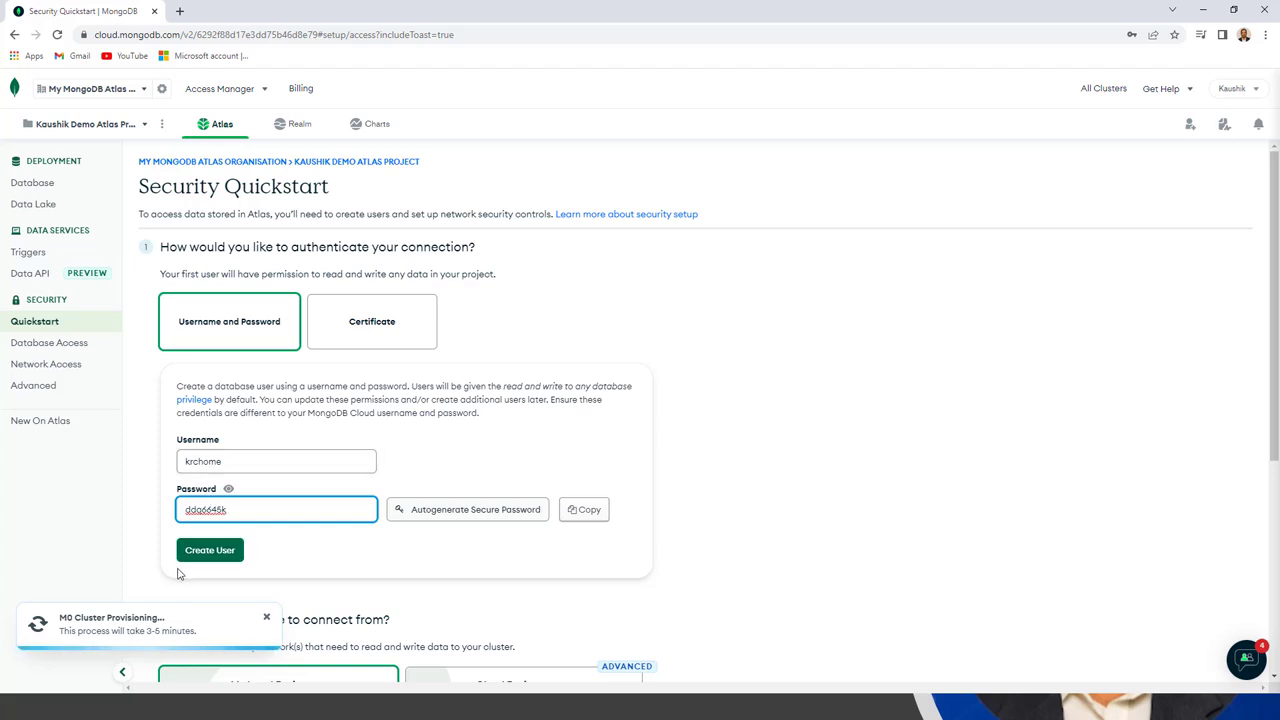
pyautogui.click(210, 553)
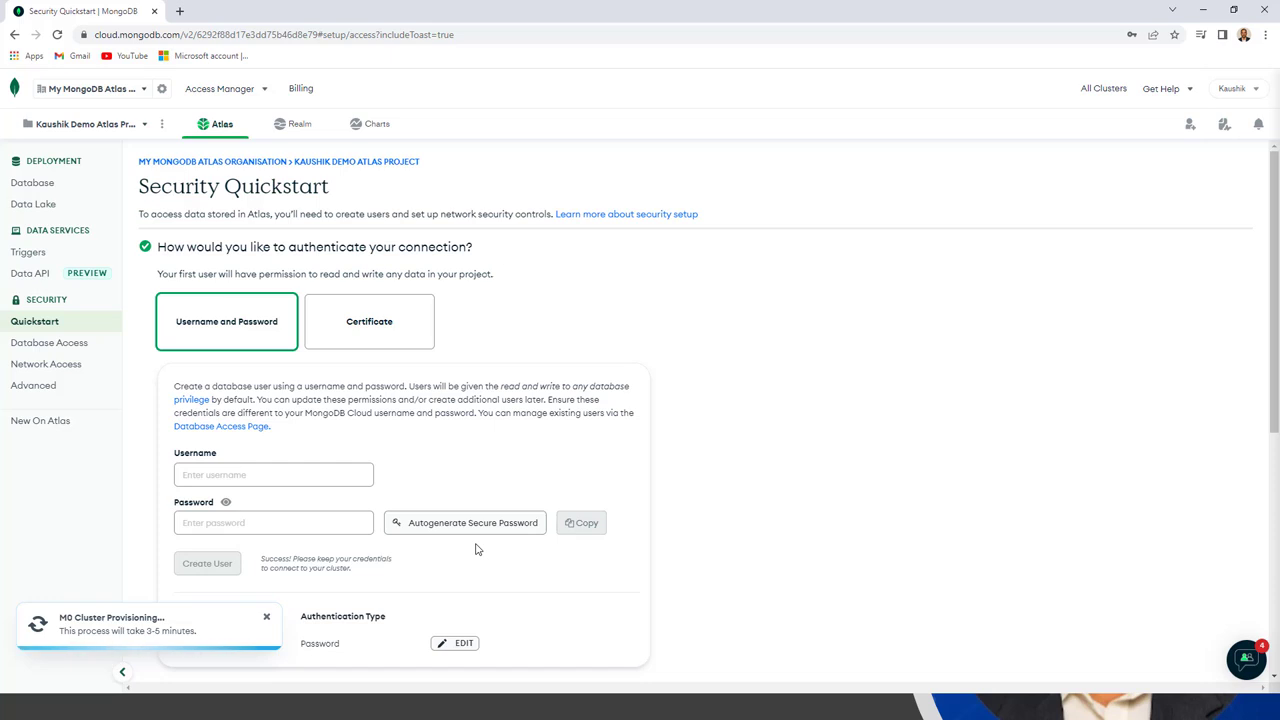
# Step: Open the new database user's entry for editing and review the authentication and network connection settings
pyautogui.scroll(-3, 595, 588)
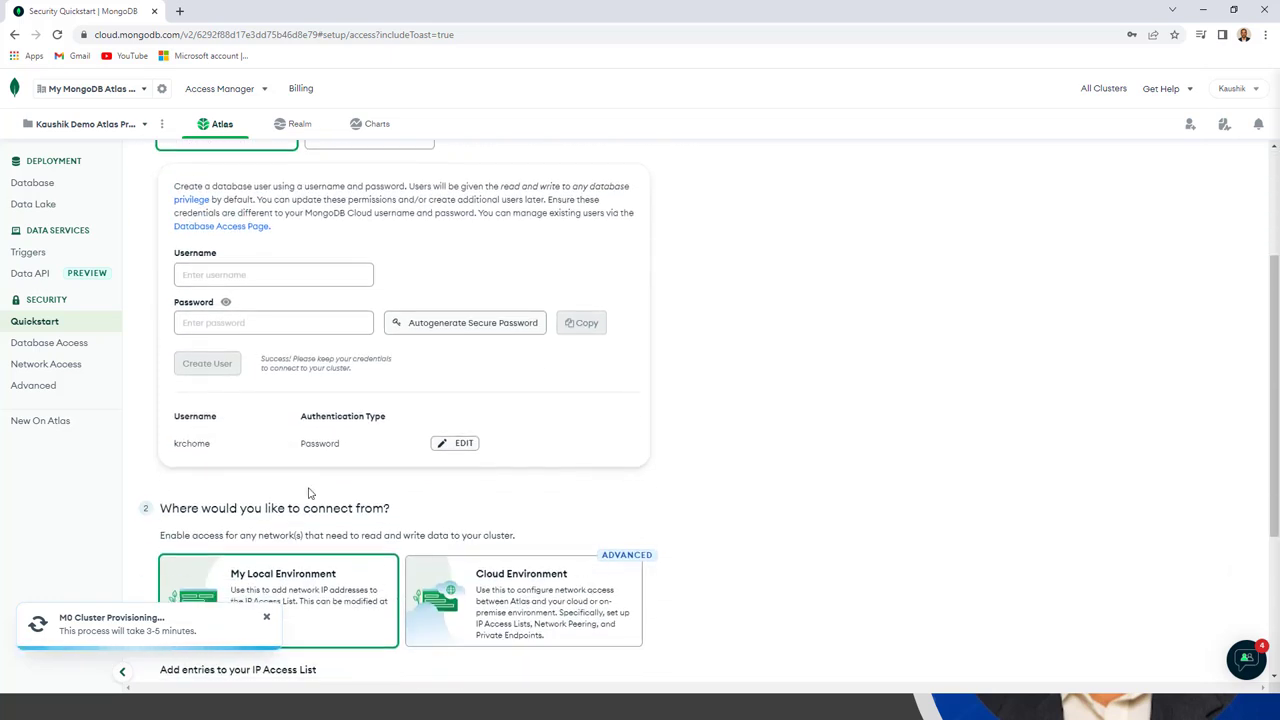
pyautogui.click(465, 447)
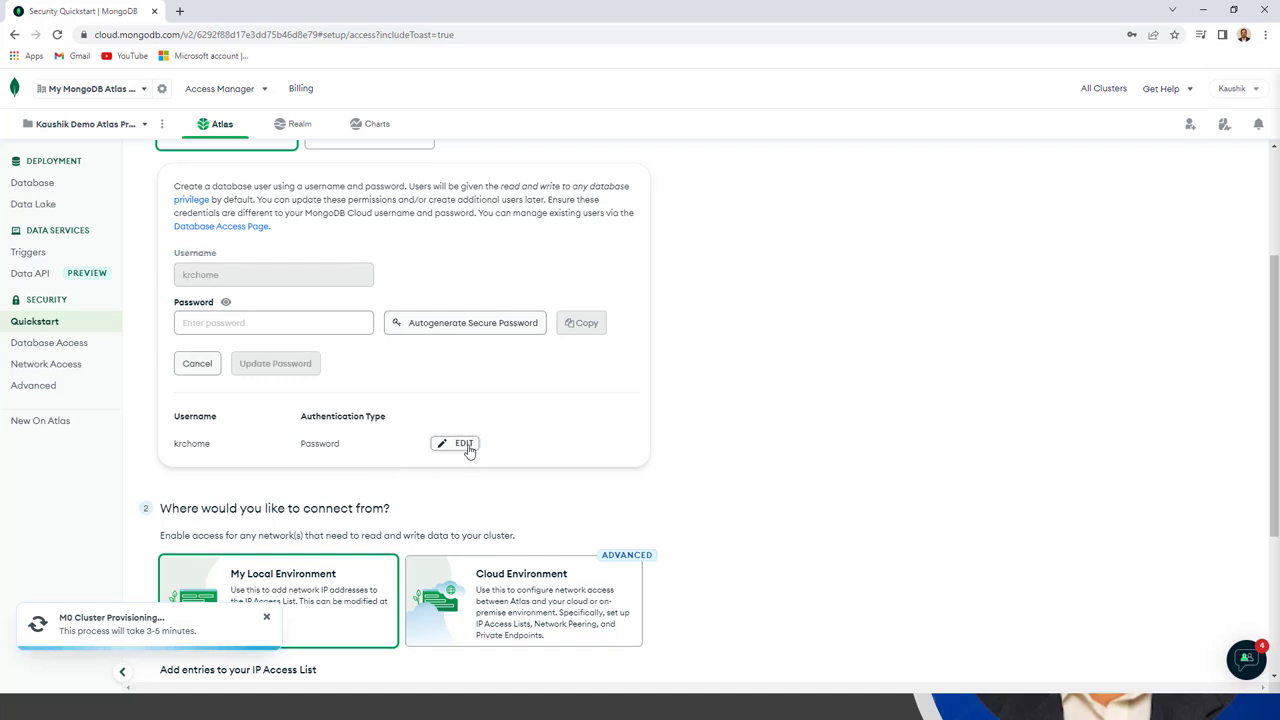
pyautogui.scroll(-1, 593, 510)
pyautogui.scroll(-3, 594, 510)
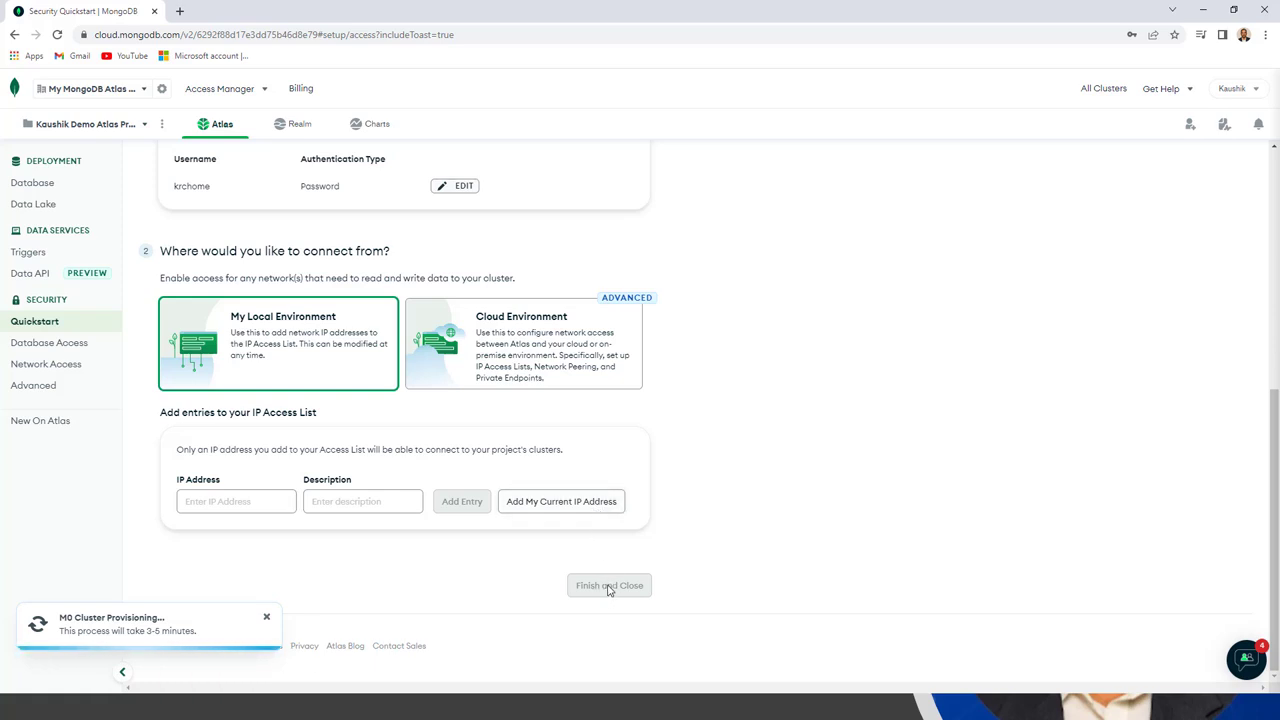
pyautogui.scroll(5, 850, 514)
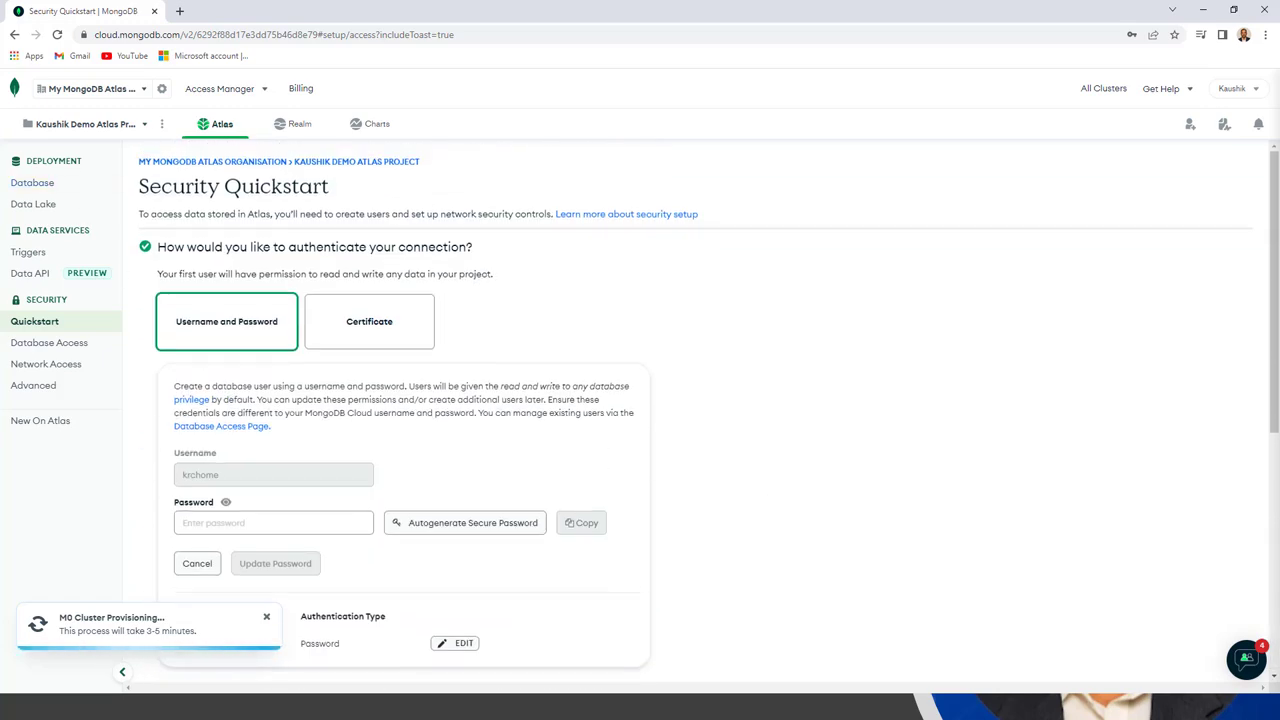
# Step: Add the current IP address to the IP access list for the local environment, finish the security setup and go to the databases
pyautogui.scroll(-5, 406, 446)
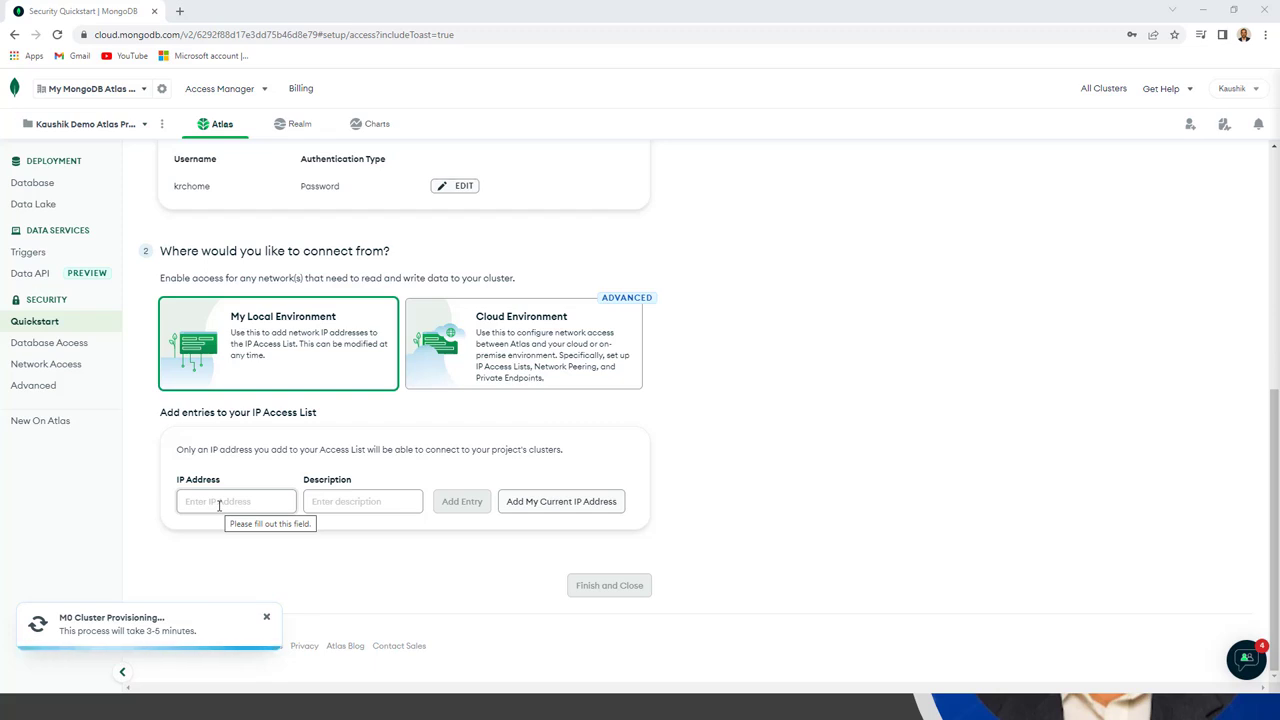
pyautogui.click(555, 505)
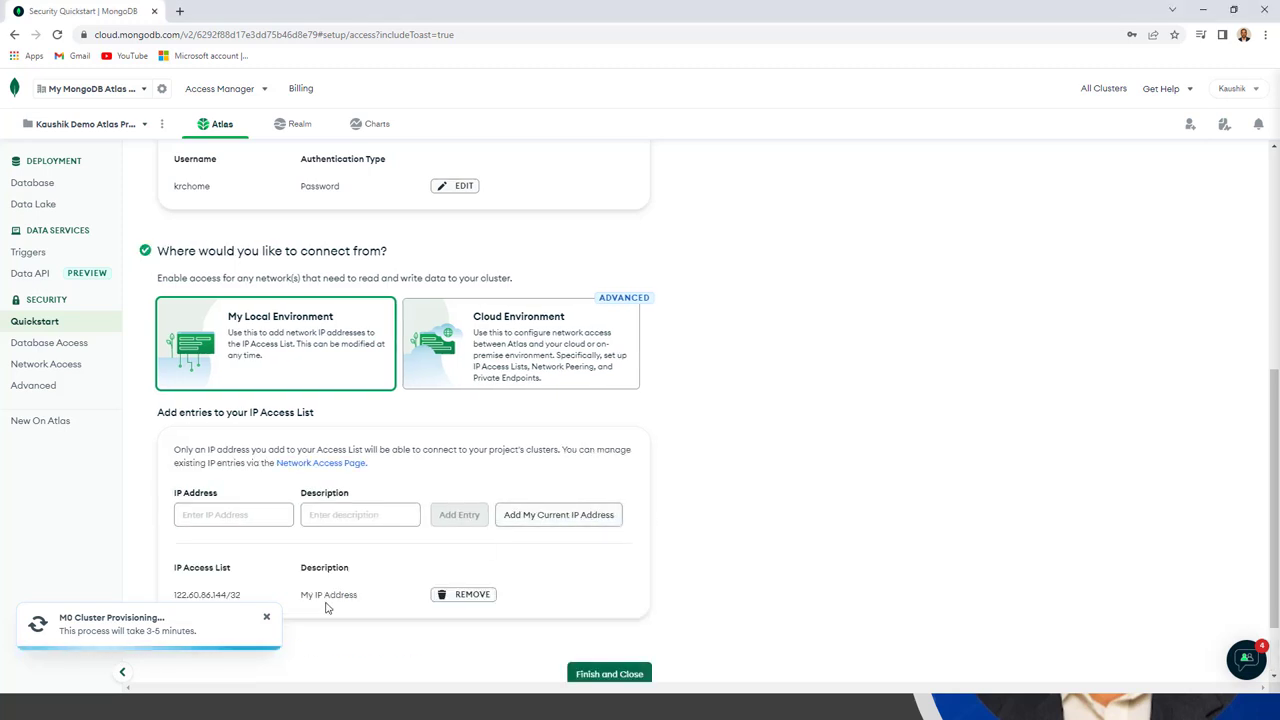
pyautogui.scroll(-2, 706, 521)
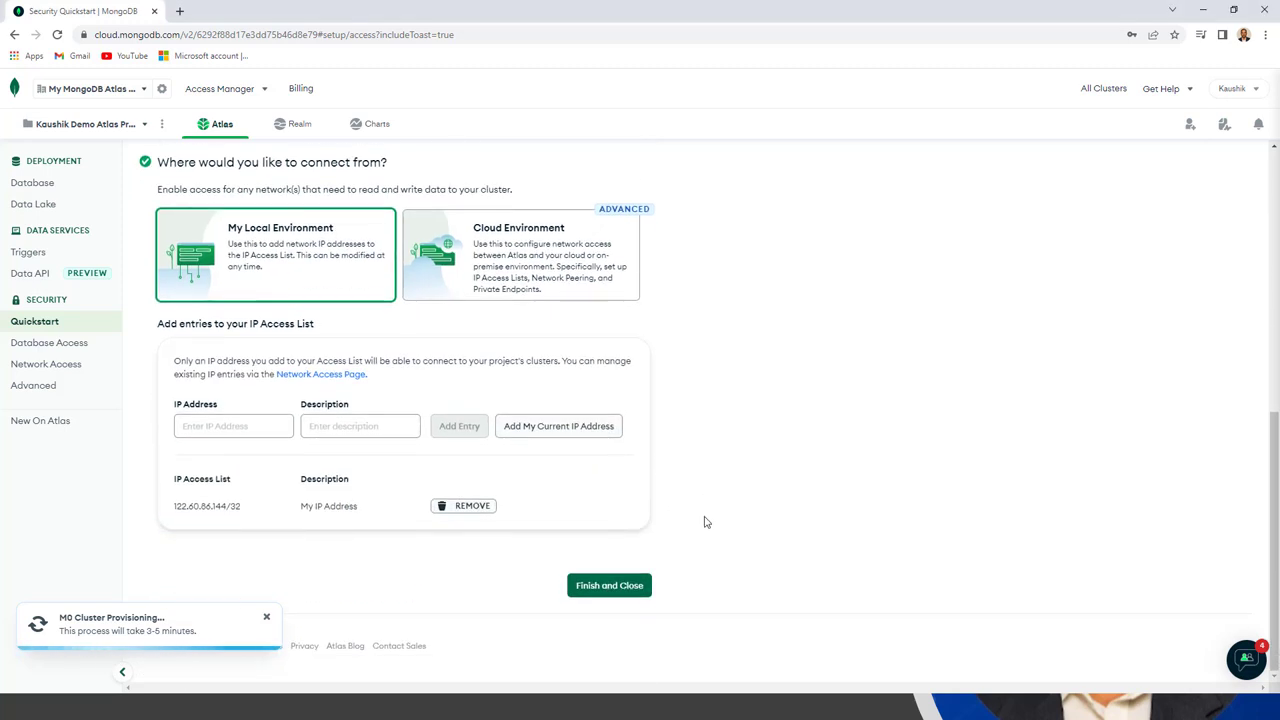
pyautogui.click(616, 590)
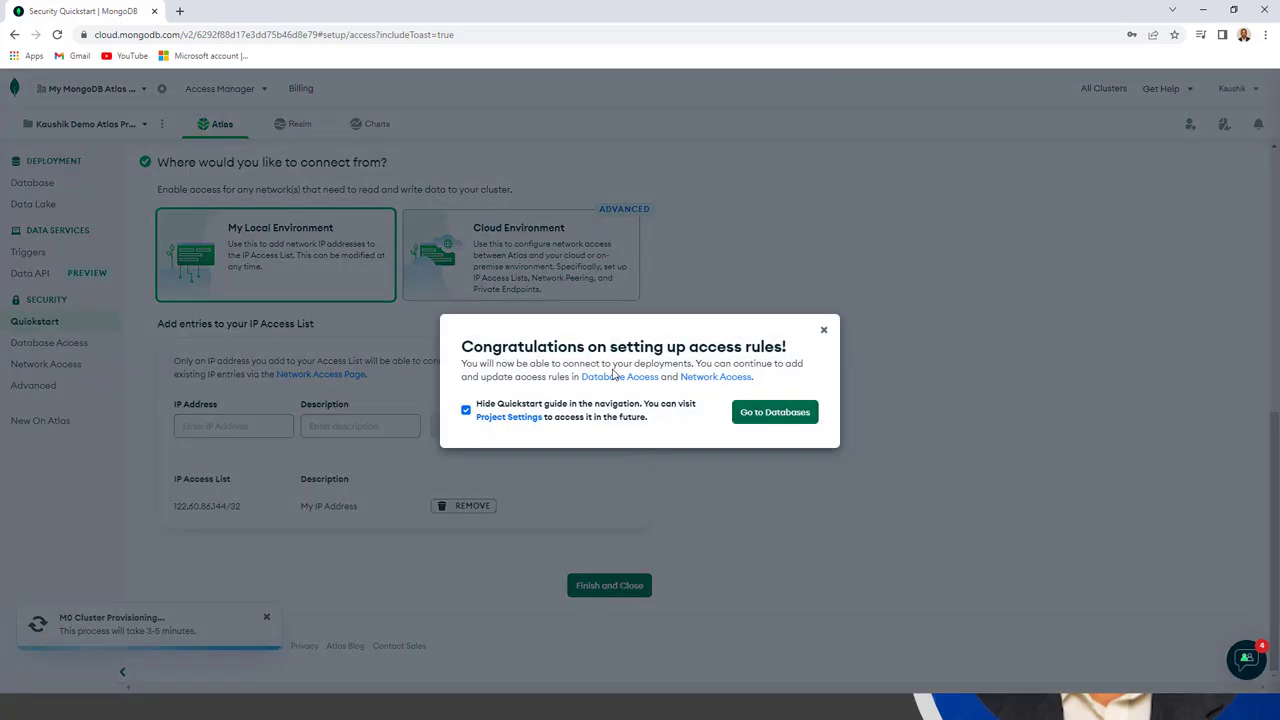
pyautogui.click(786, 414)
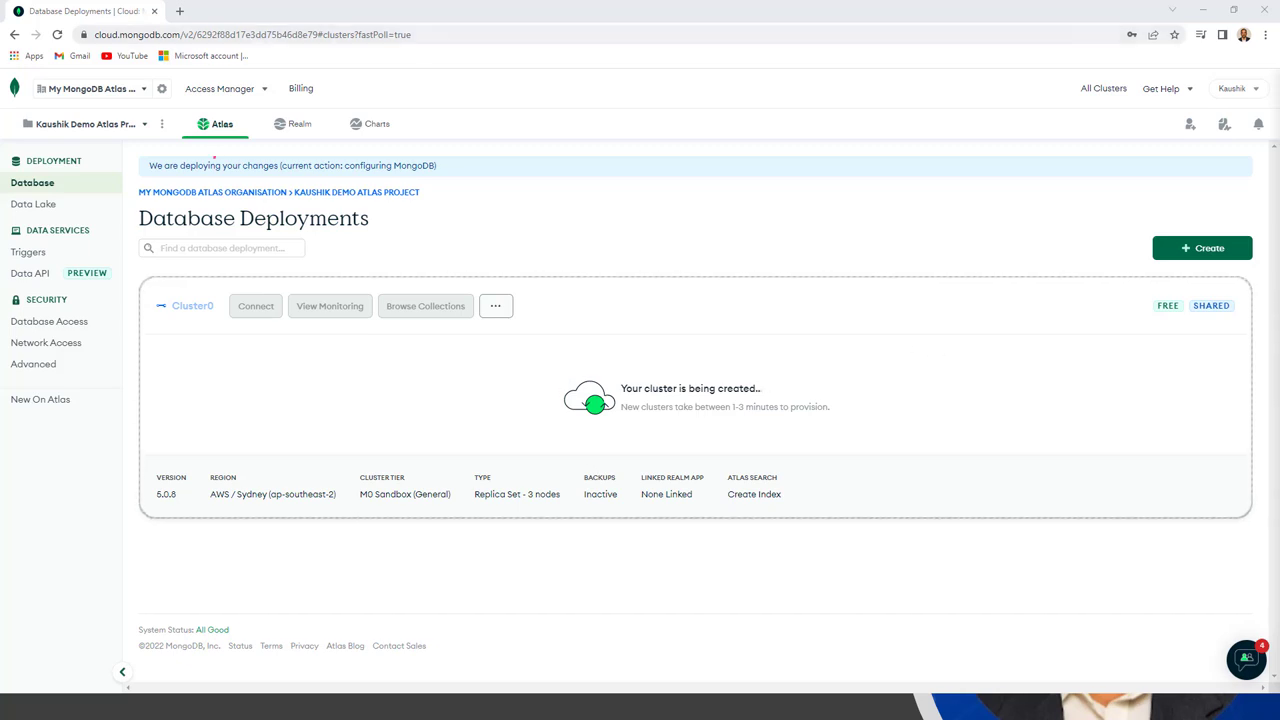
# Step: View the options for creating another cluster and return to the database deployments
pyautogui.click(1206, 249)
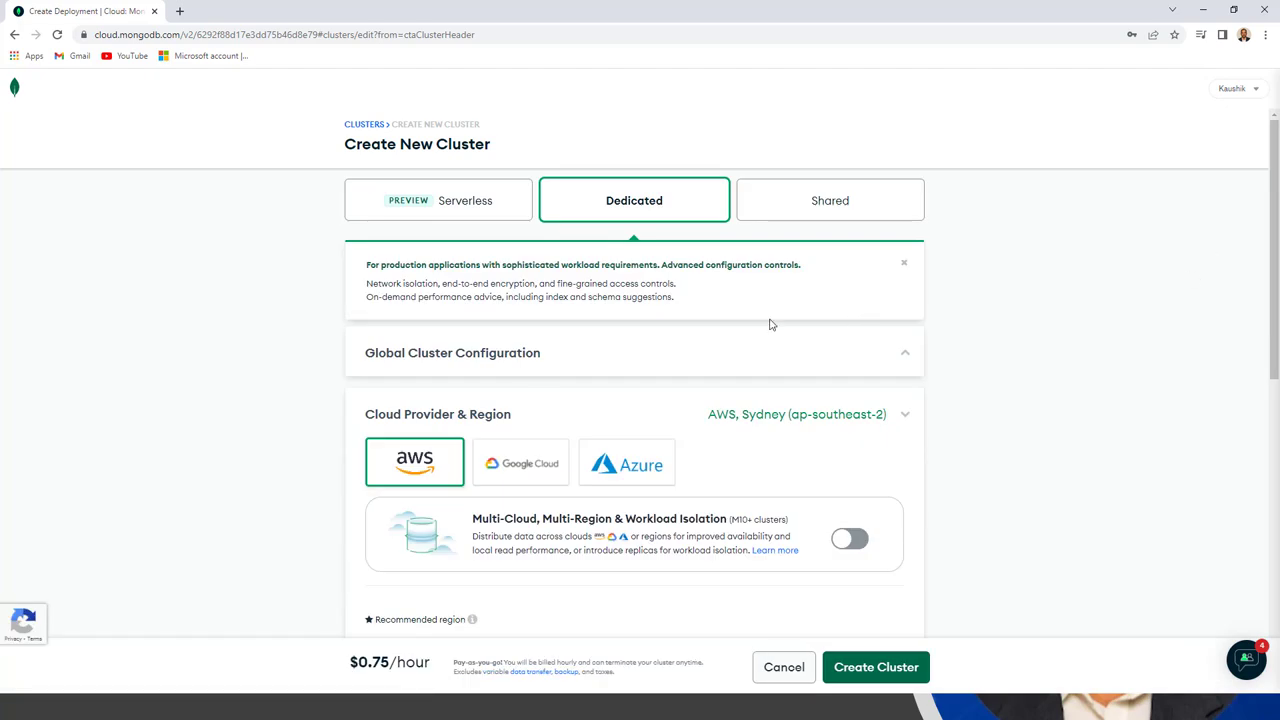
pyautogui.click(17, 35)
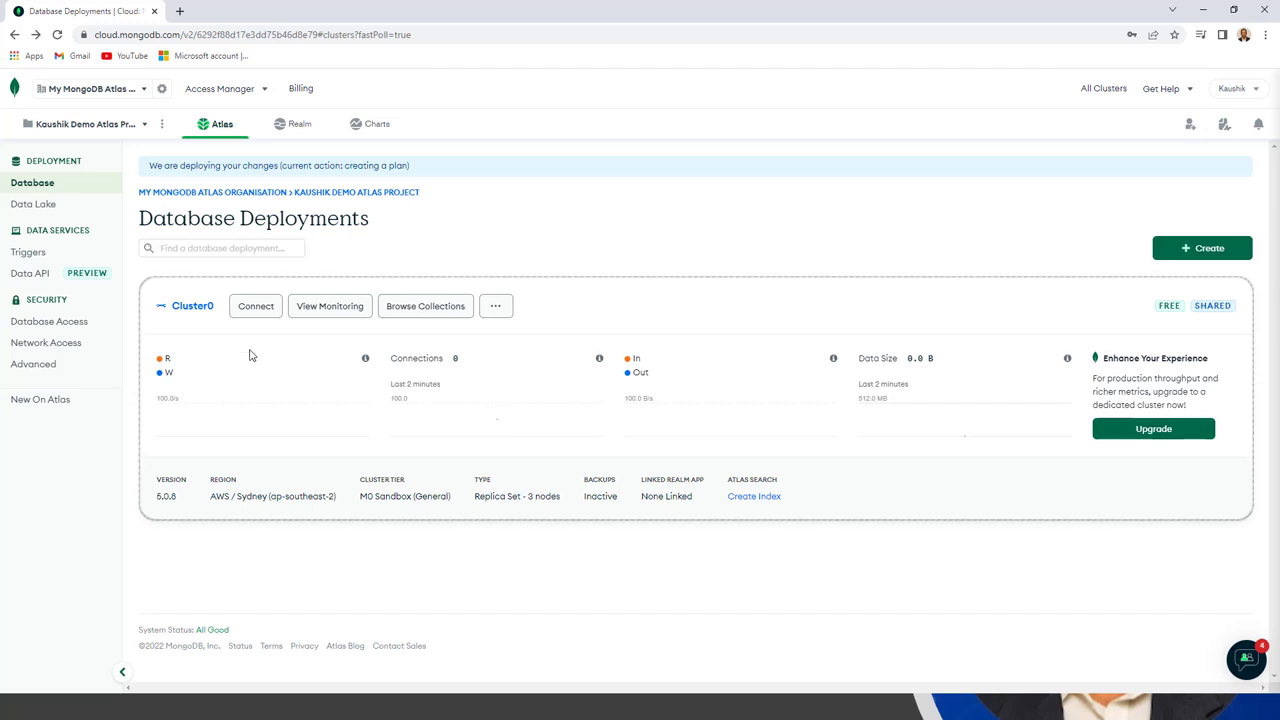
# Step: Copy the MongoDB Shell connection string for Cluster0 from its connection methods and close the dialog
pyautogui.click(258, 310)
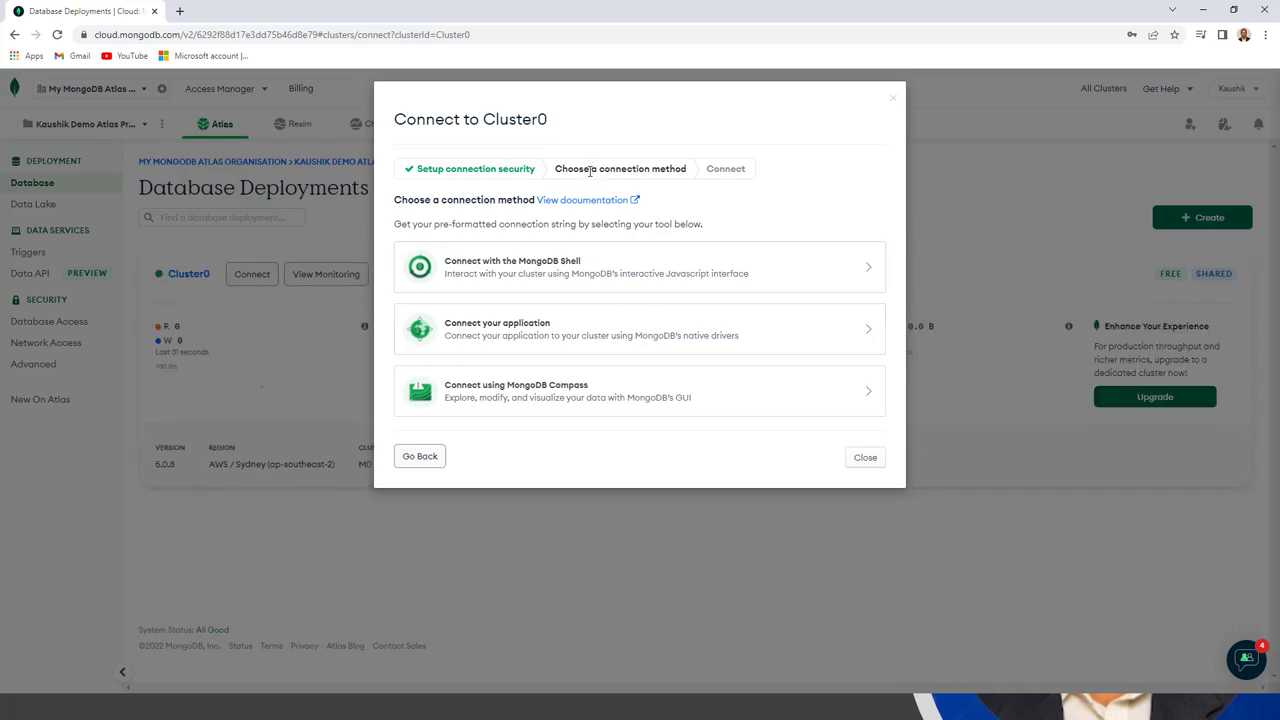
pyautogui.click(572, 279)
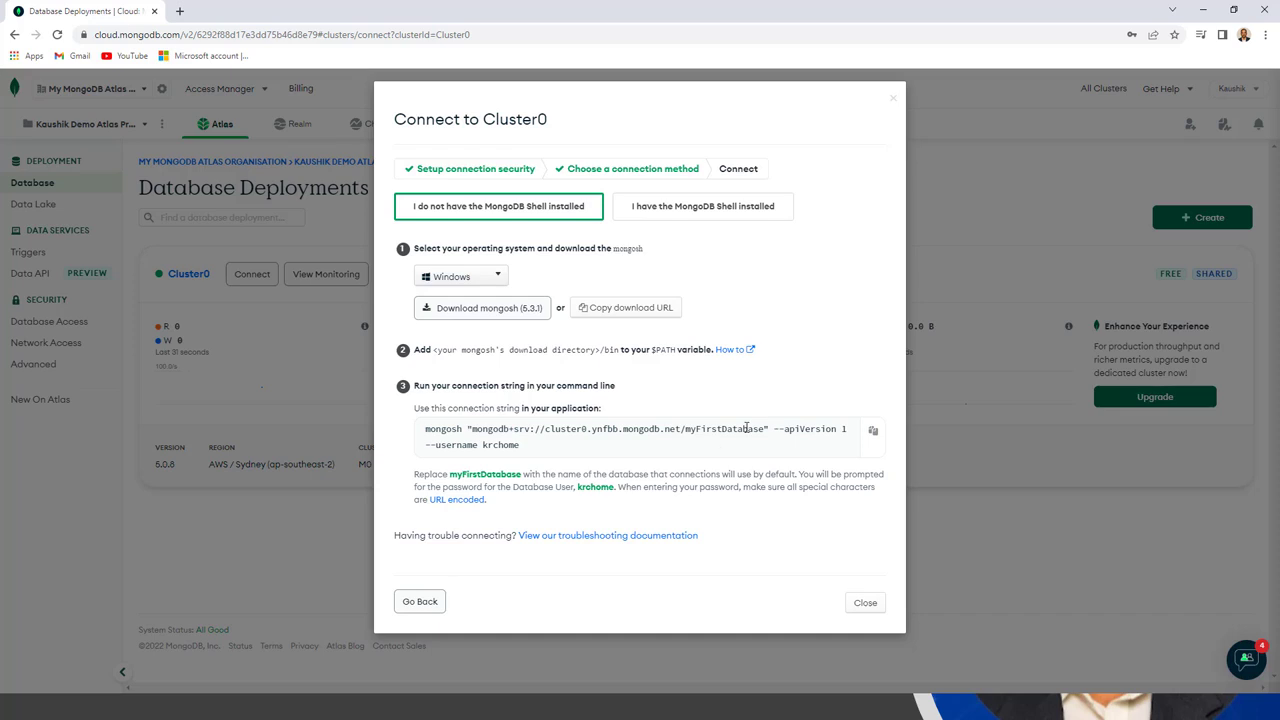
pyautogui.click(873, 431)
pyautogui.click(866, 603)
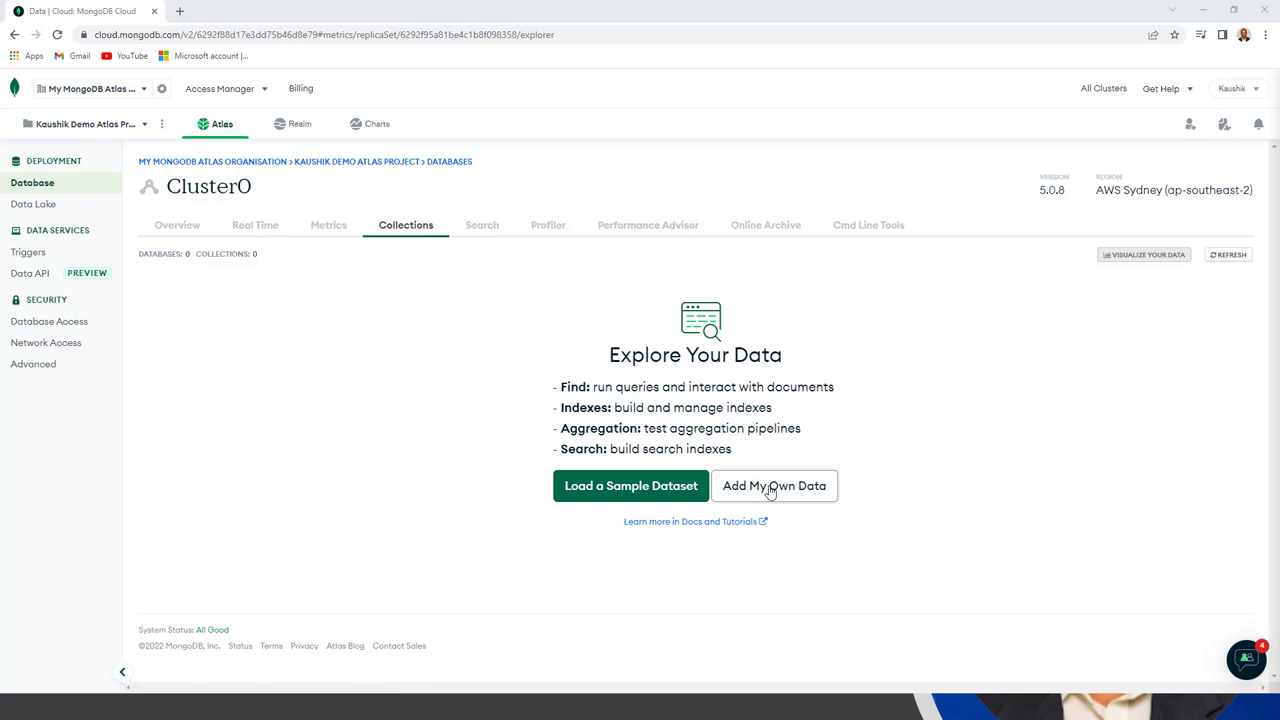
# Step: Load the sample dataset into Cluster0 from its empty collections page
pyautogui.click(651, 487)
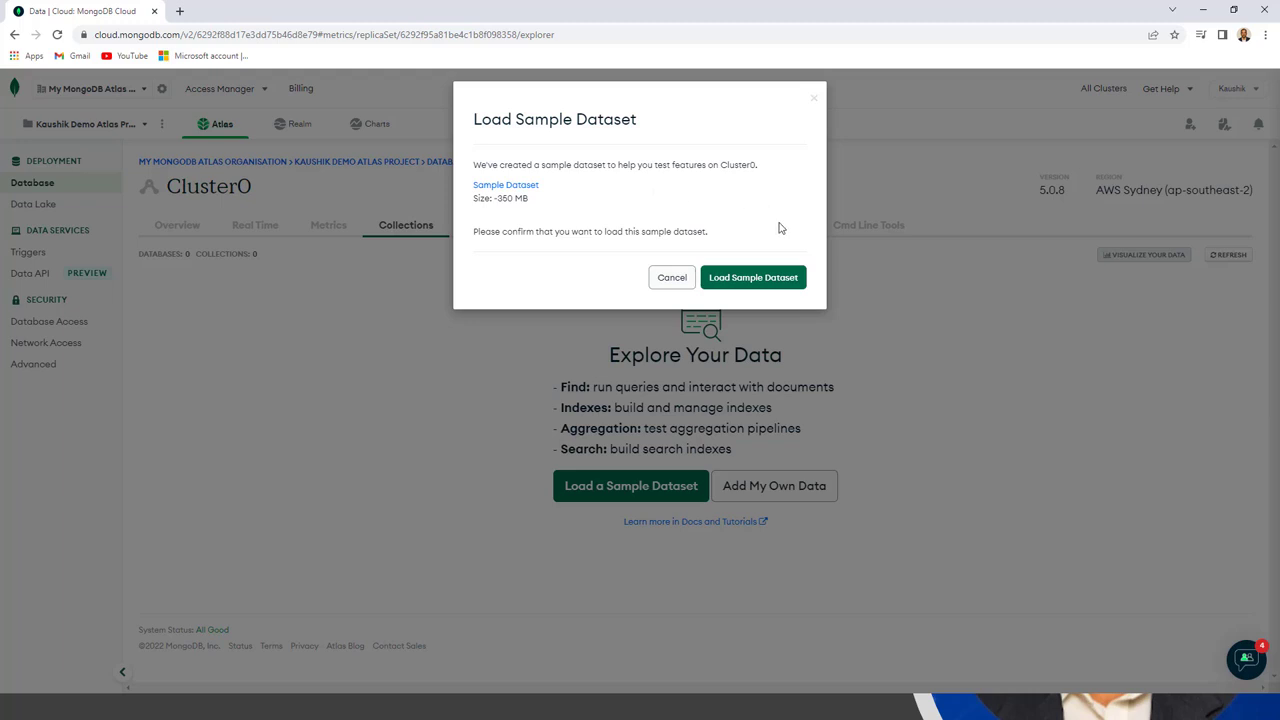
pyautogui.click(771, 280)
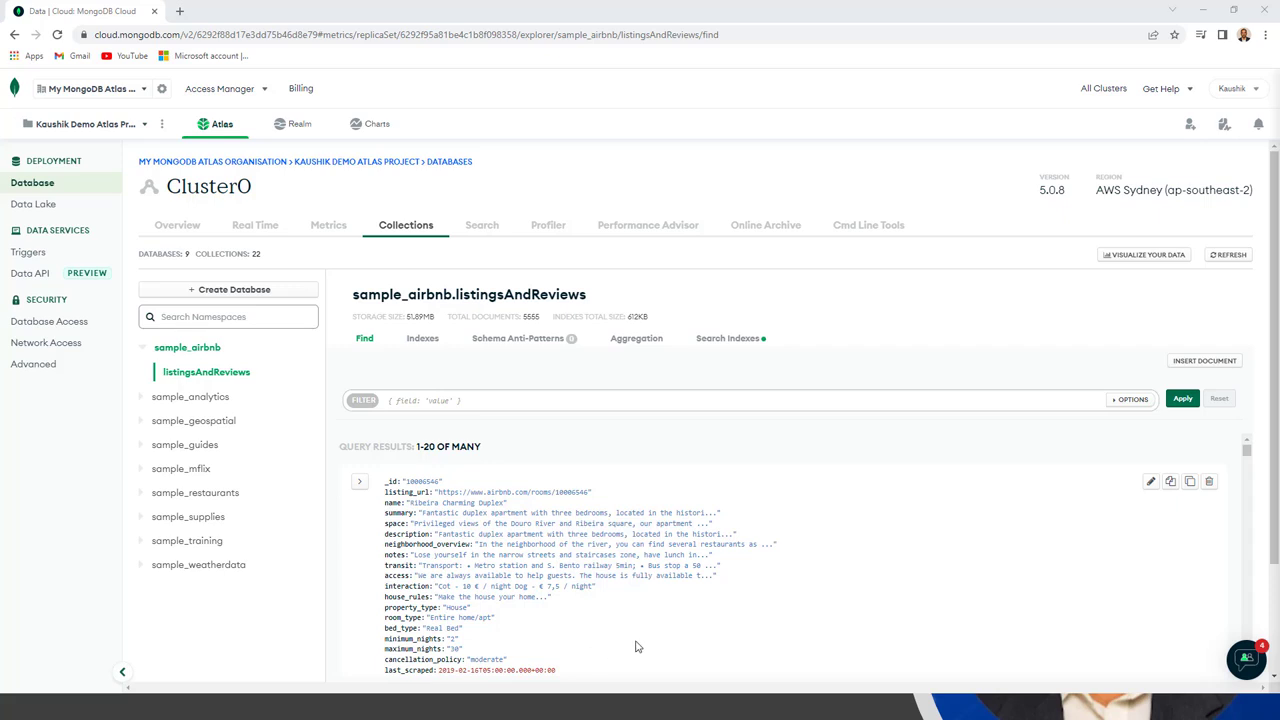
# Step: Examine the documents in the sample_airbnb listingsAndReviews collection, expanding the first listing to show its remaining fields
pyautogui.scroll(-1, 635, 647)
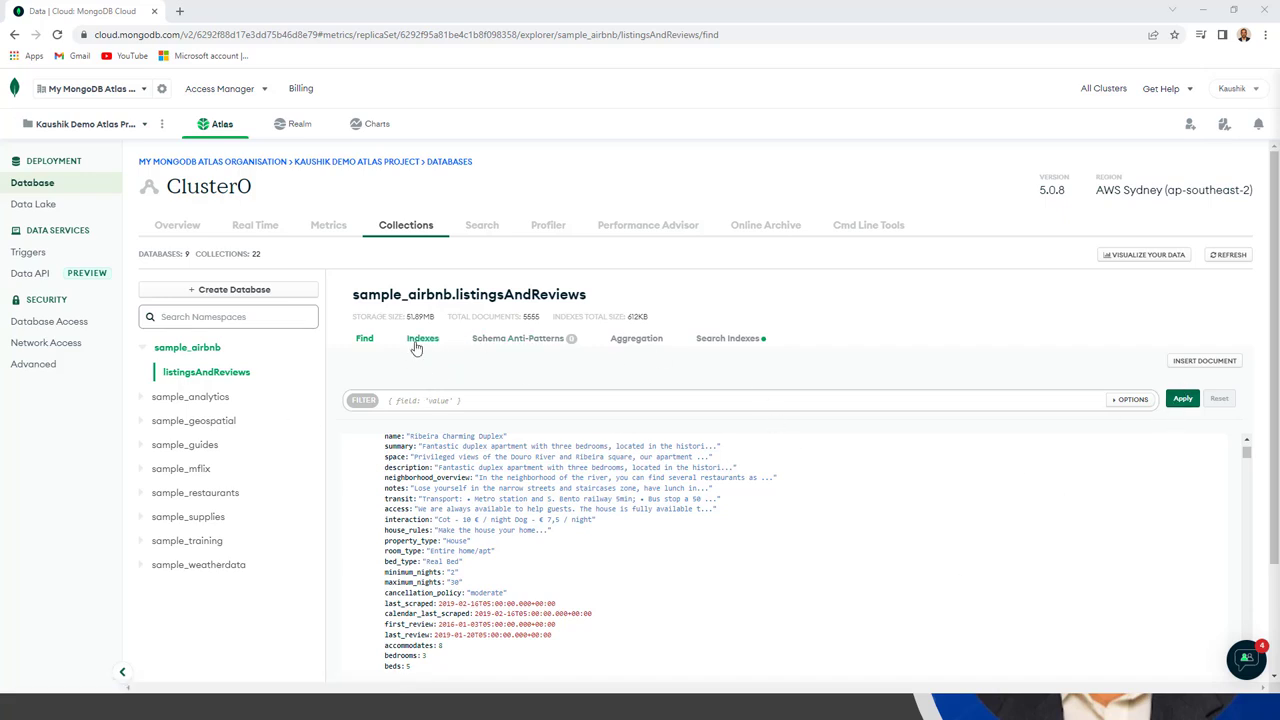
pyautogui.click(647, 340)
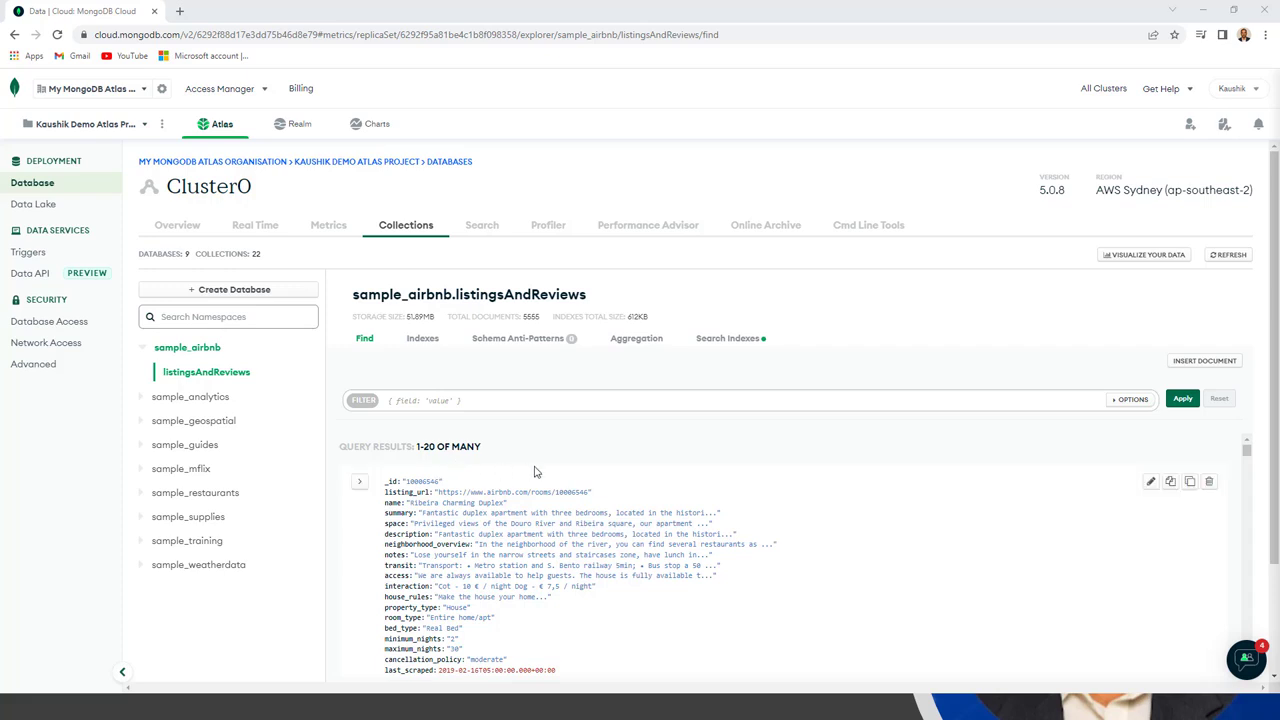
pyautogui.scroll(-3, 1008, 540)
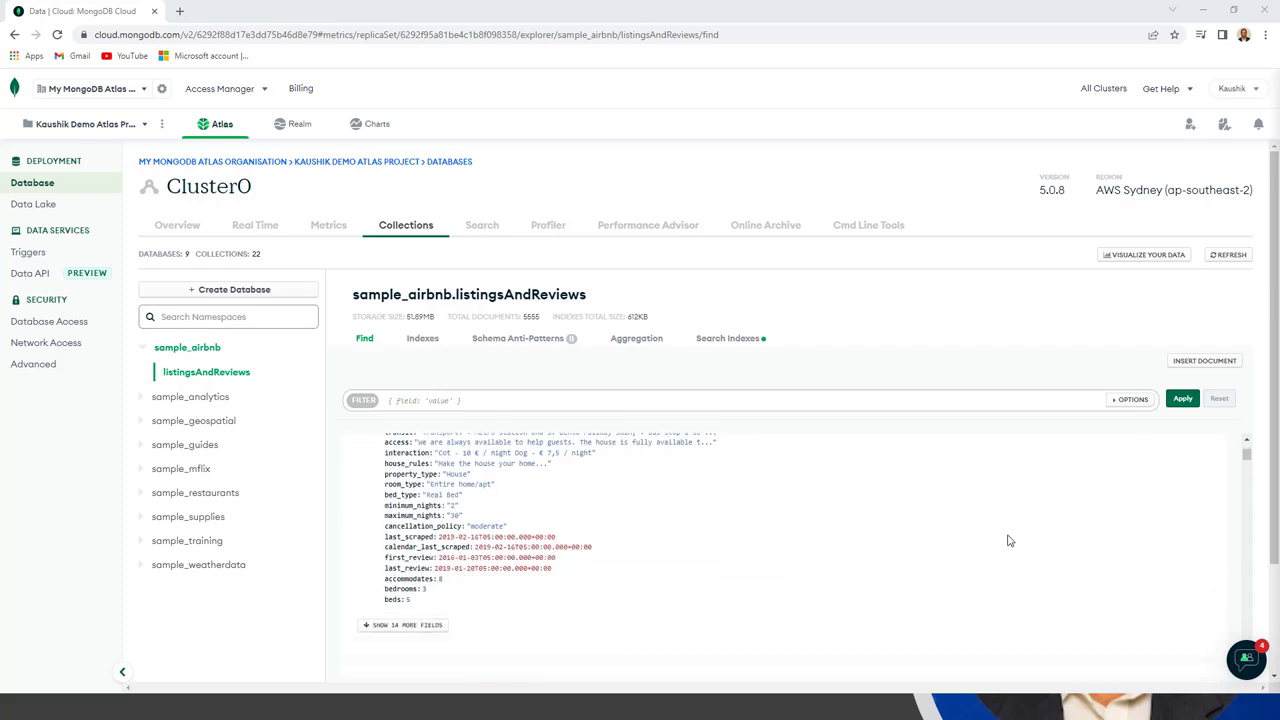
pyautogui.click(393, 628)
pyautogui.scroll(3, 645, 647)
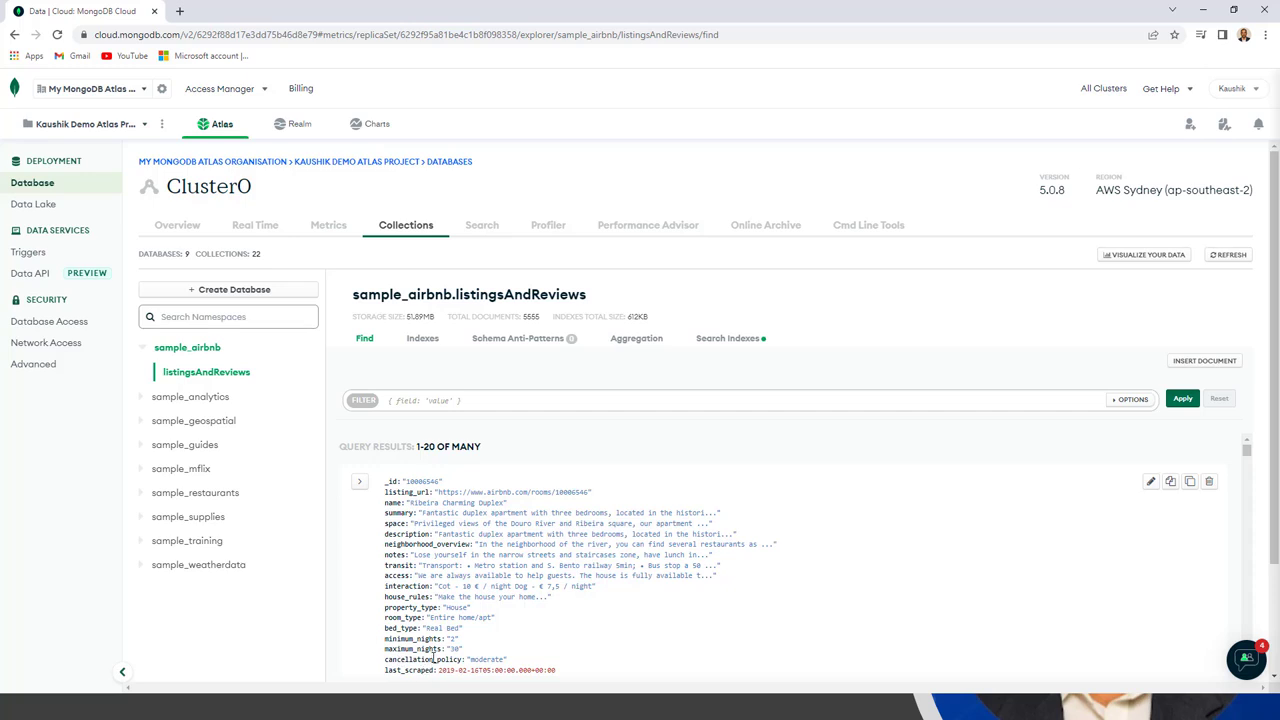
pyautogui.scroll(-1, 436, 661)
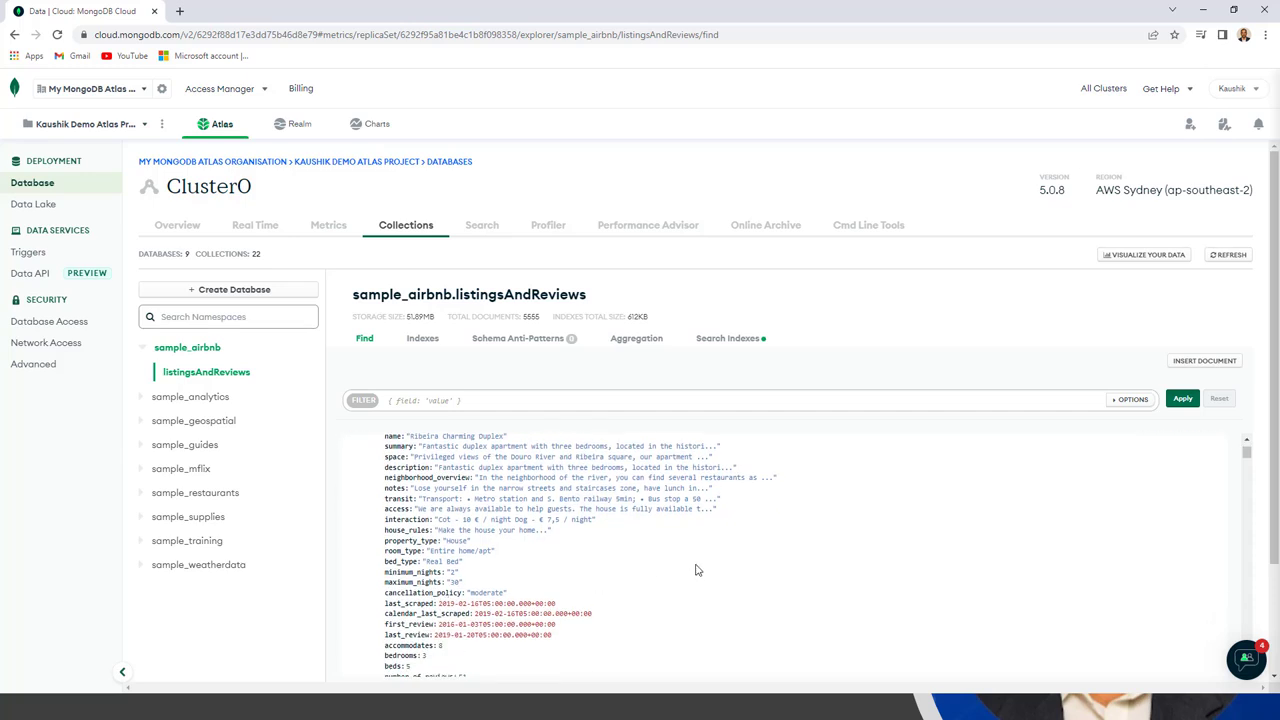
pyautogui.scroll(1, 700, 580)
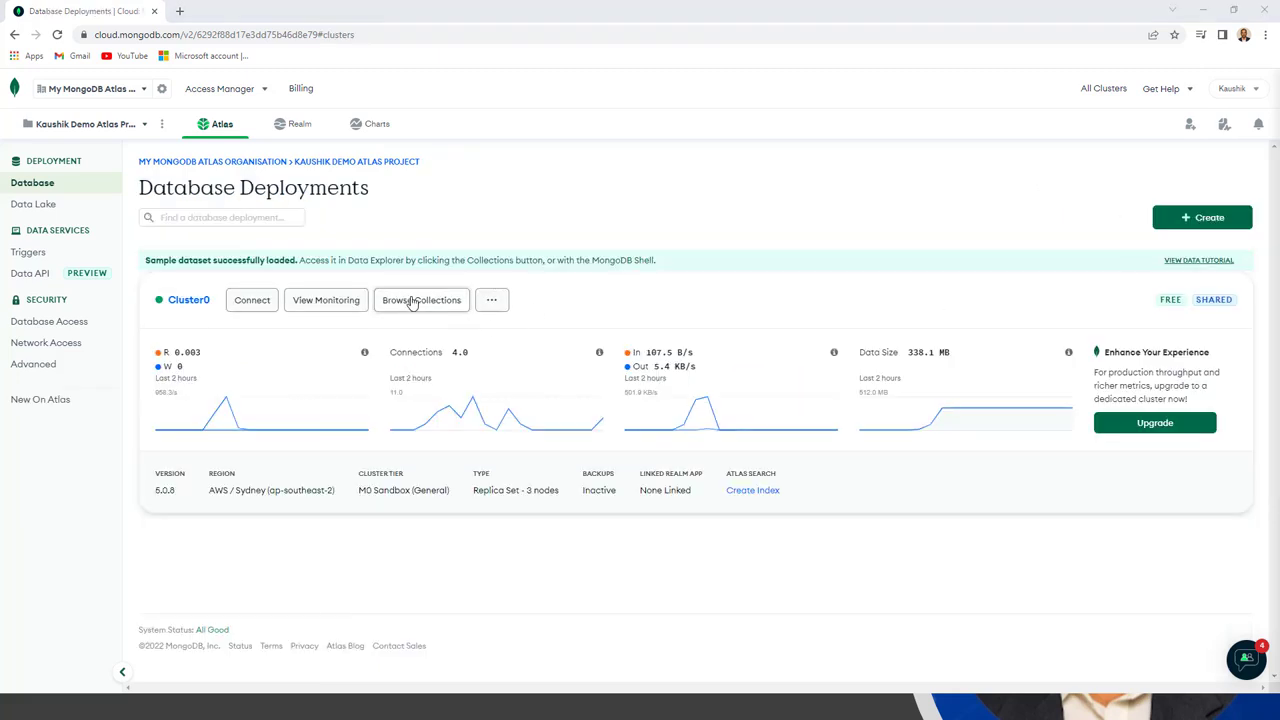
# Step: Browse Cluster0's collections and create a database named Employee with a collection named Employees
pyautogui.click(413, 302)
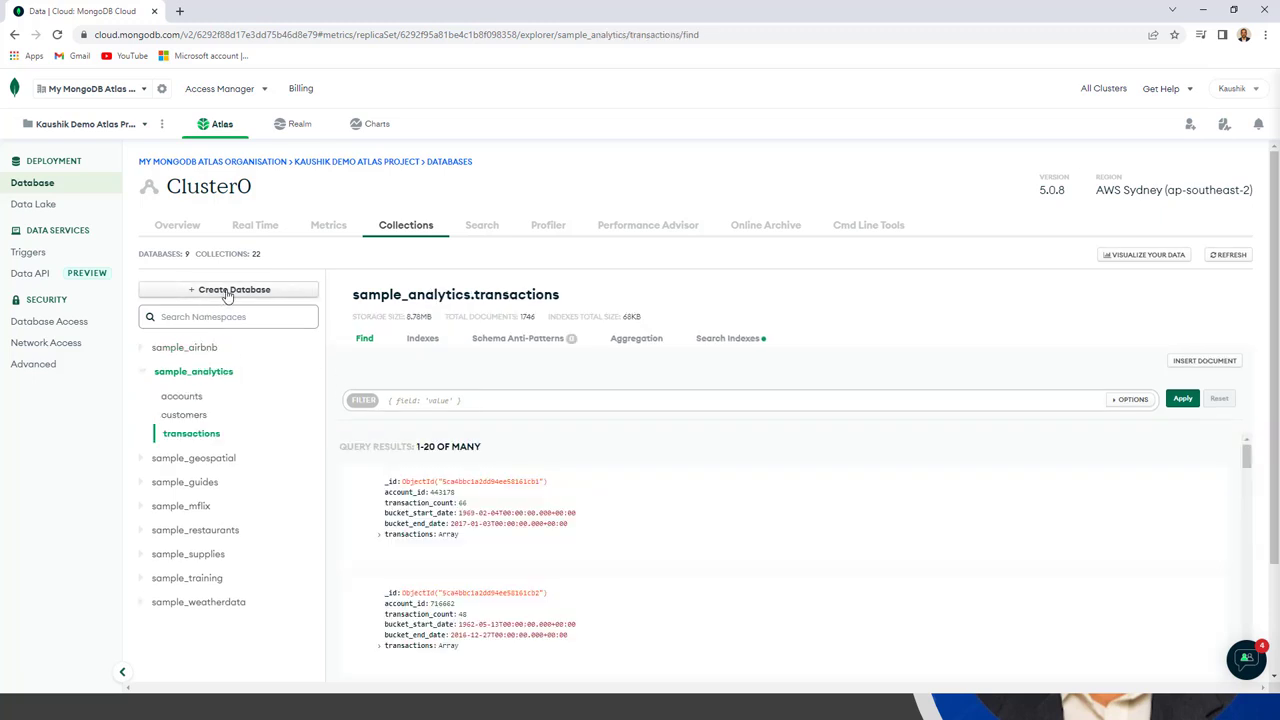
pyautogui.click(228, 292)
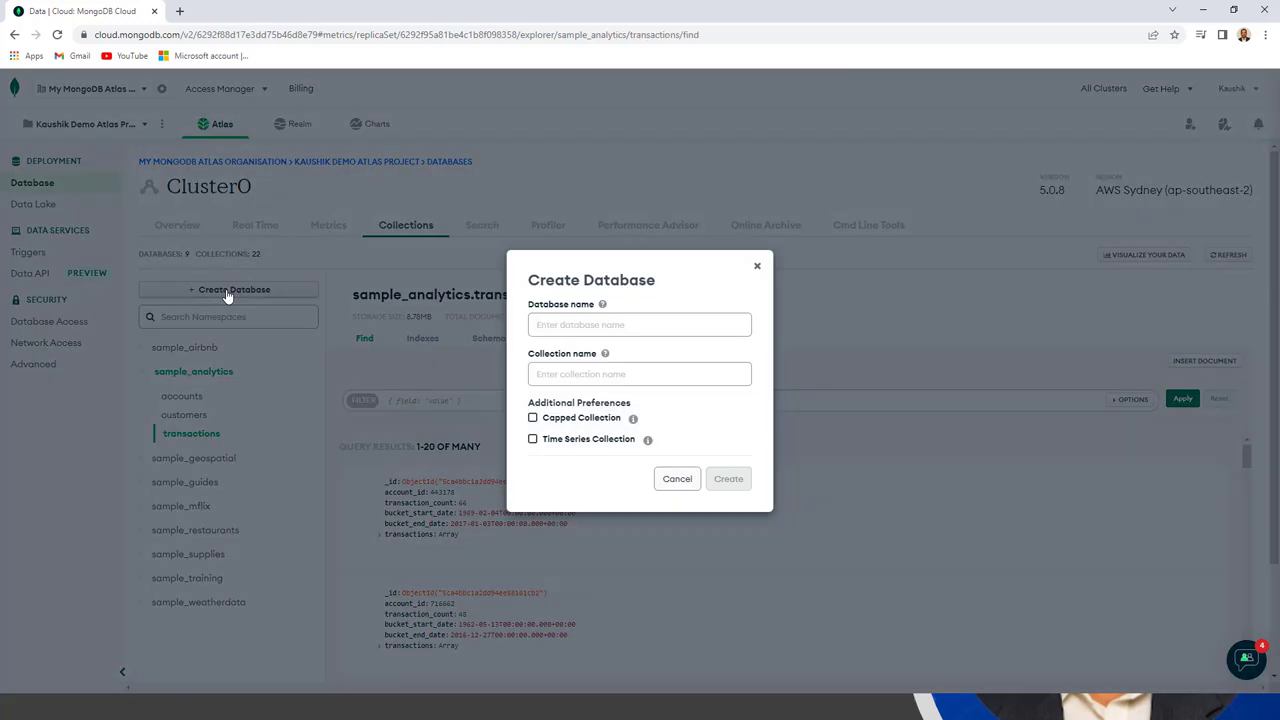
pyautogui.click(604, 328)
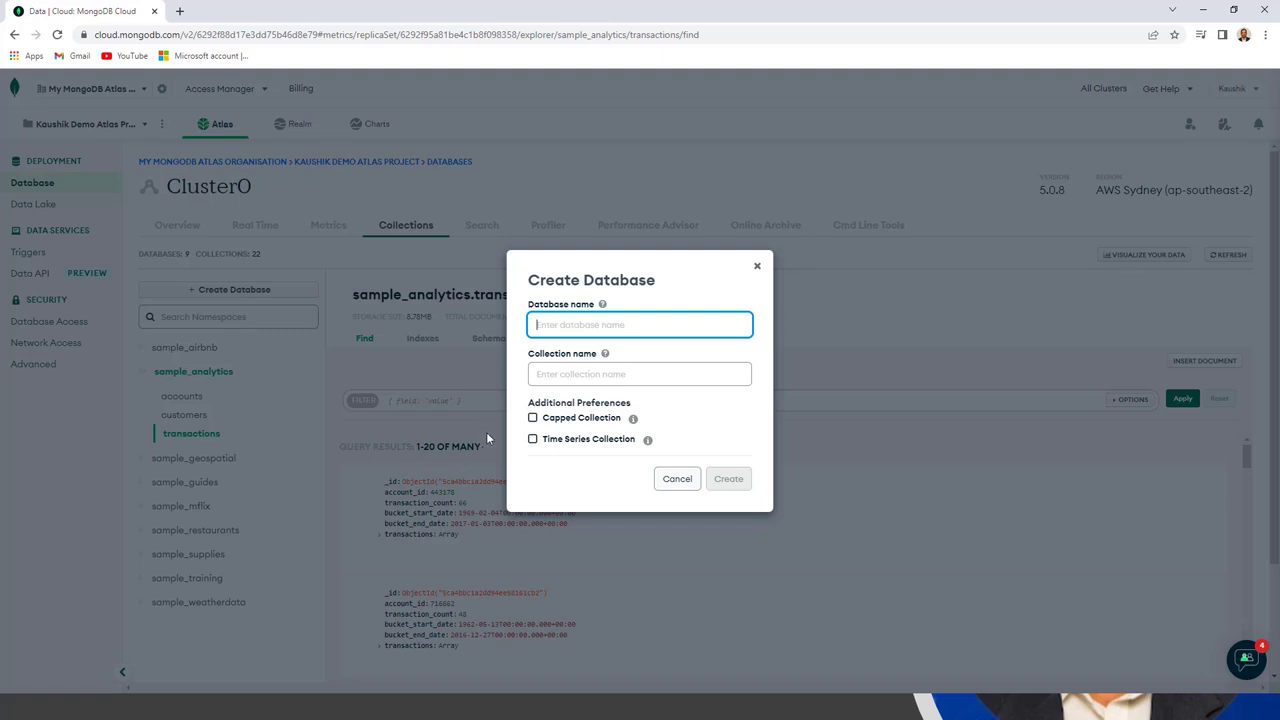
pyautogui.write('Employee')
pyautogui.click(618, 375)
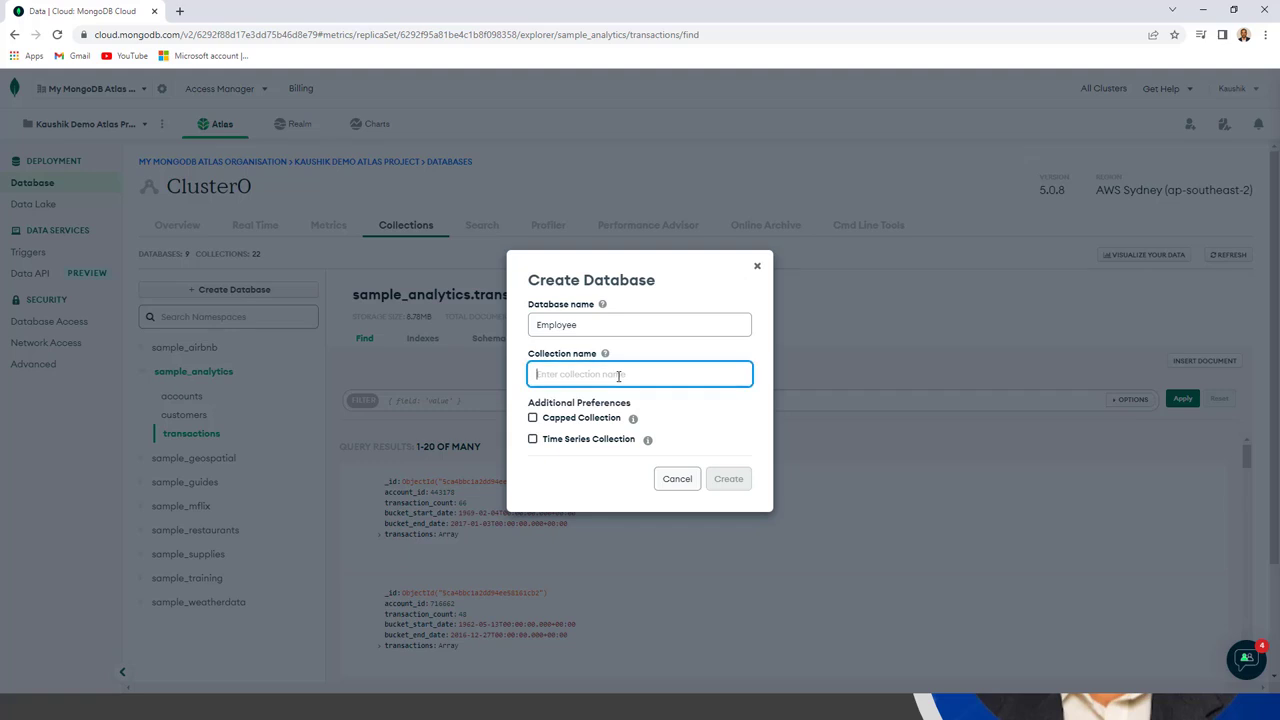
pyautogui.write('Emp')
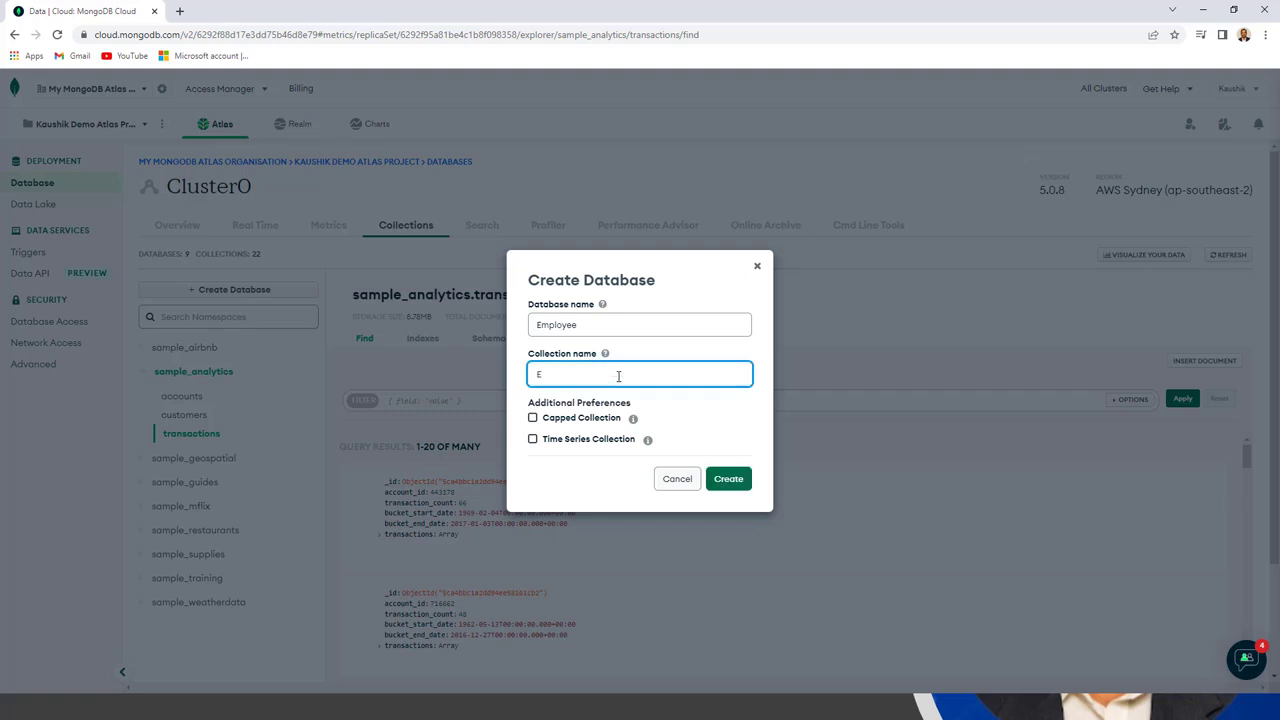
pyautogui.write('loyees')
pyautogui.click(727, 480)
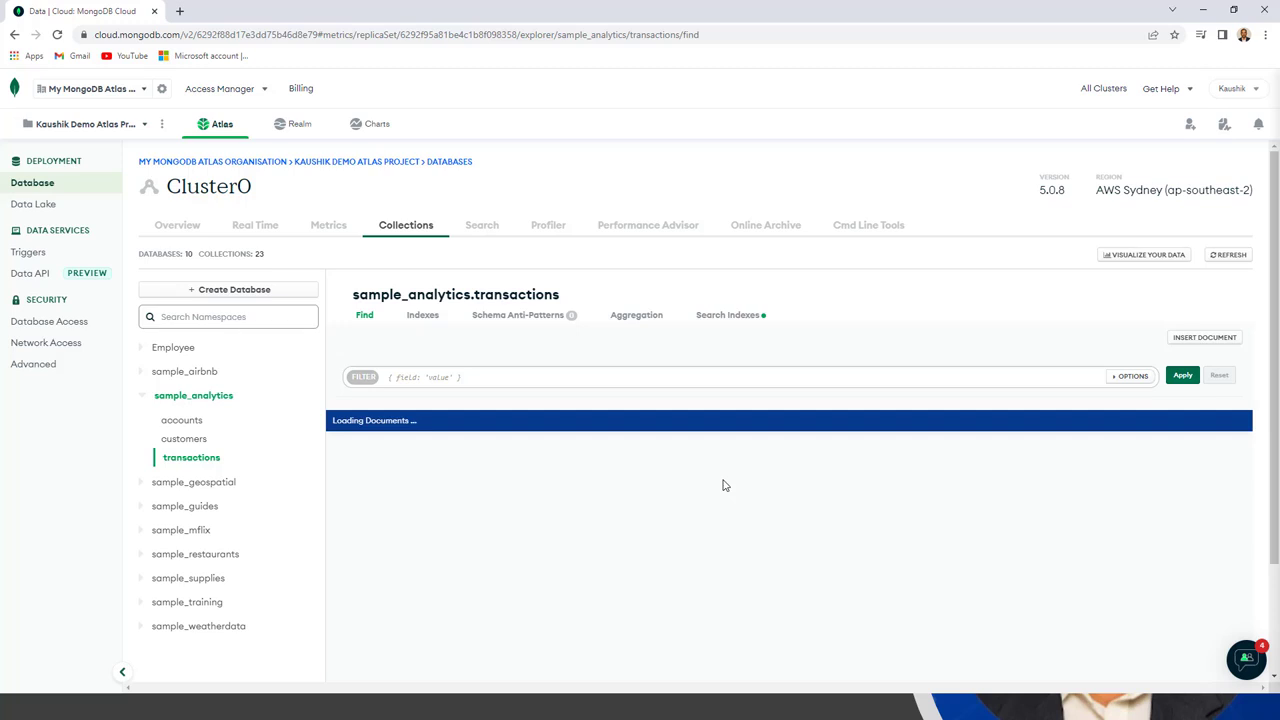
# Step: Expand the Employee database and open its Employees collection
pyautogui.click(173, 342)
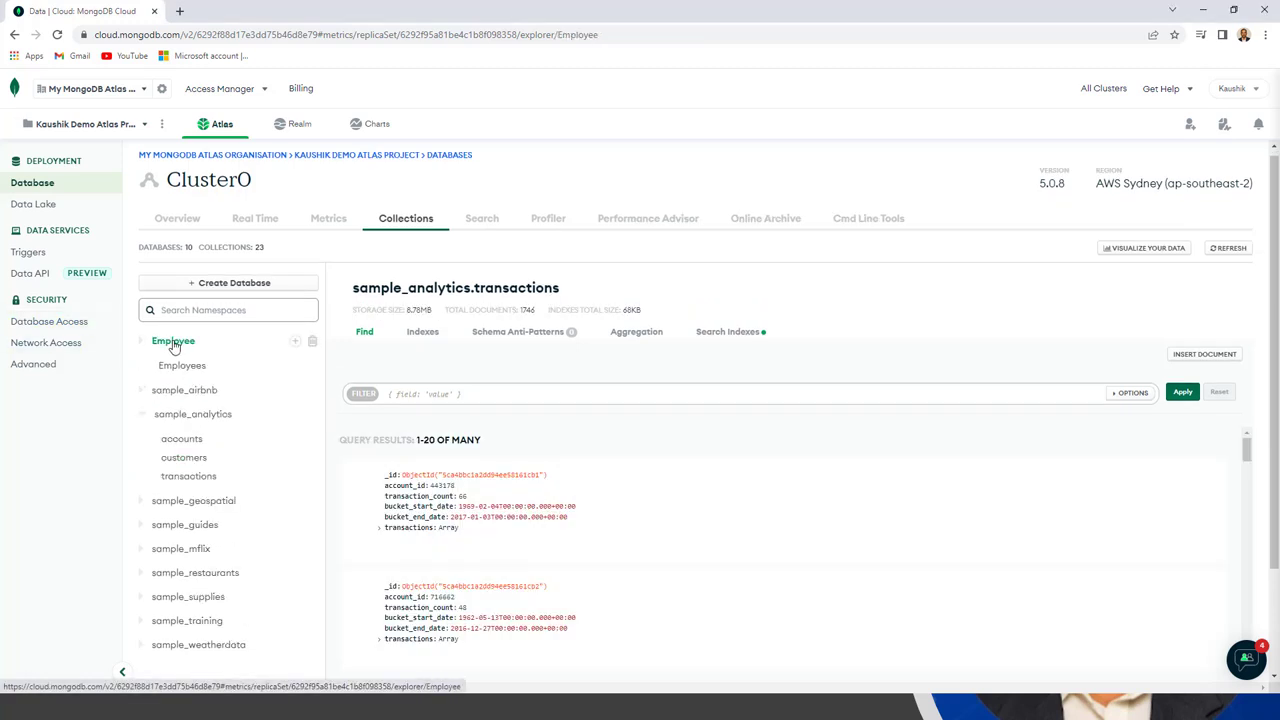
pyautogui.click(186, 368)
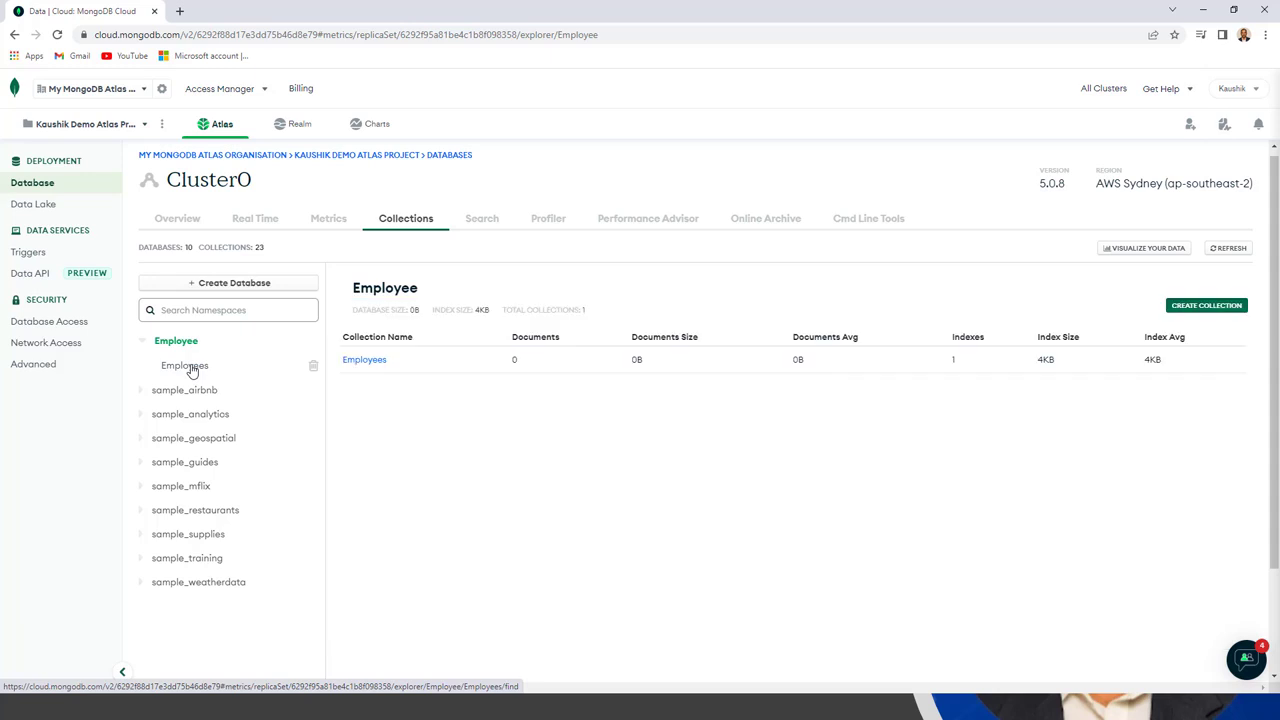
pyautogui.click(374, 364)
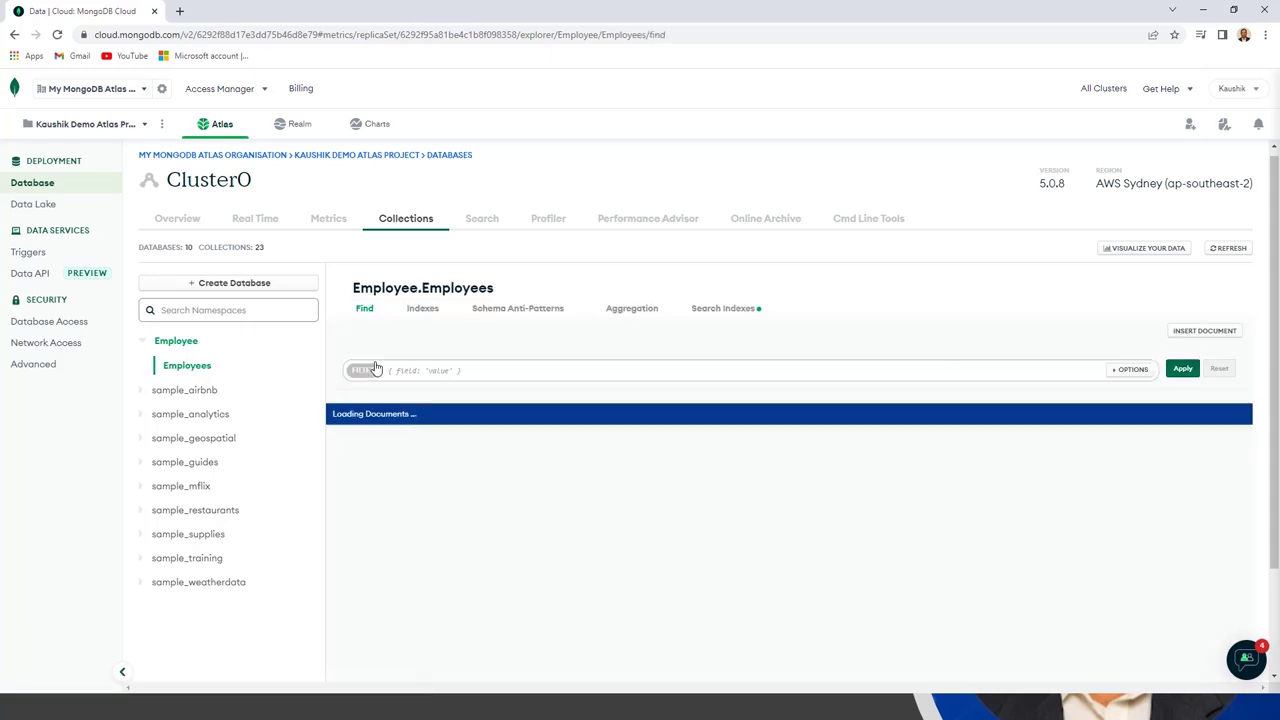